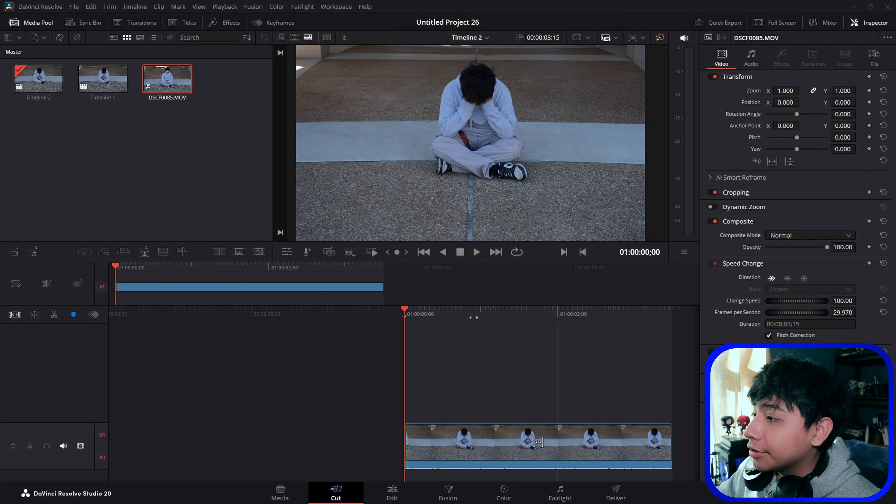
Step: Apply a freeze-frame speed change to the clip and preview its playback
click(804, 278)
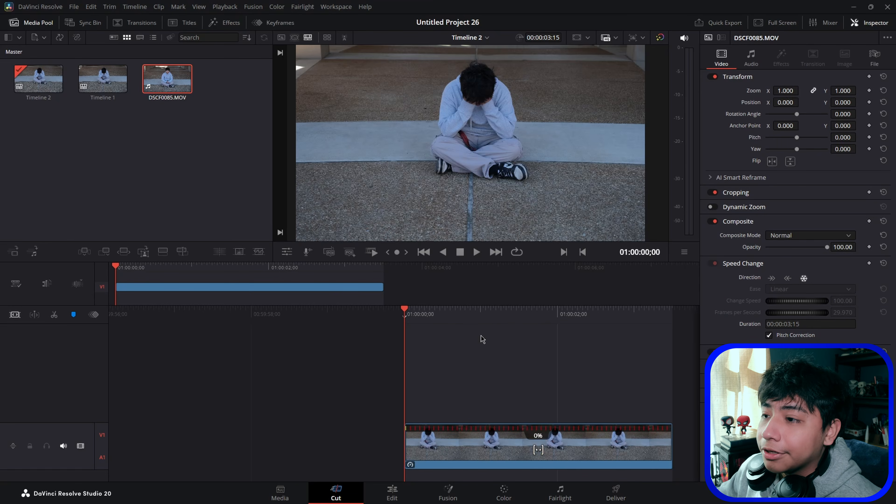
key(space)
key(space)
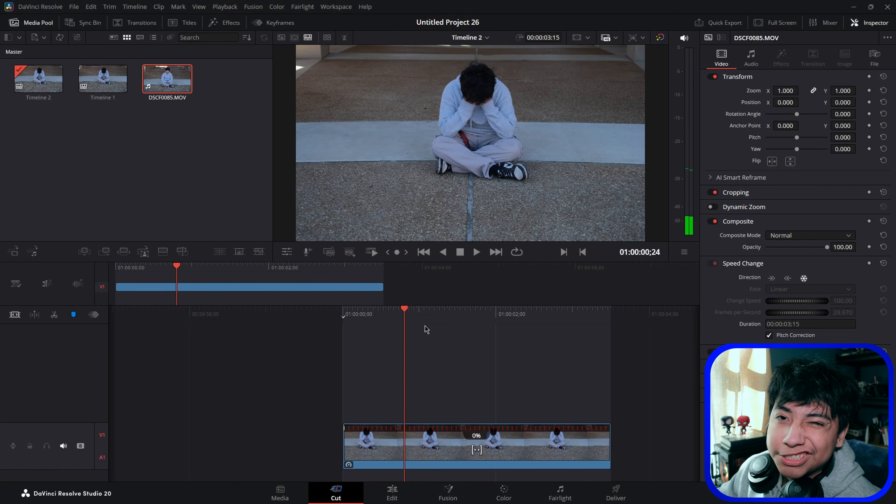
Step: Open the clip in Fusion and add a Magic Mask node after MediaIn1
click(454, 497)
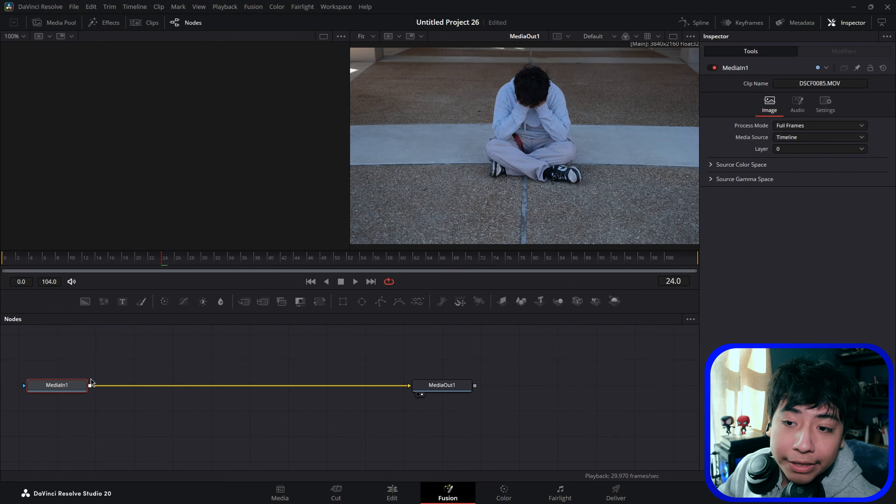
click(75, 386)
key(shift+space)
text(Magic Mask)
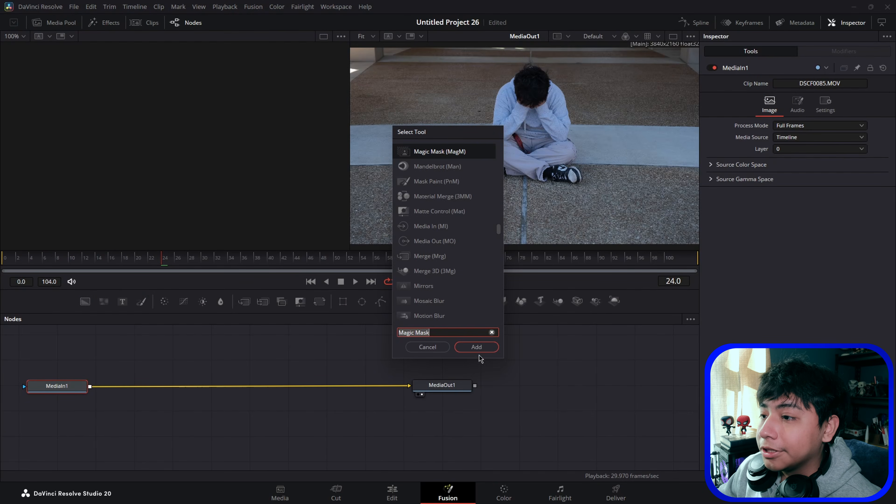
click(477, 347)
Step: Draw Magic Mask strokes on the seated person to isolate them from the background
click(532, 78)
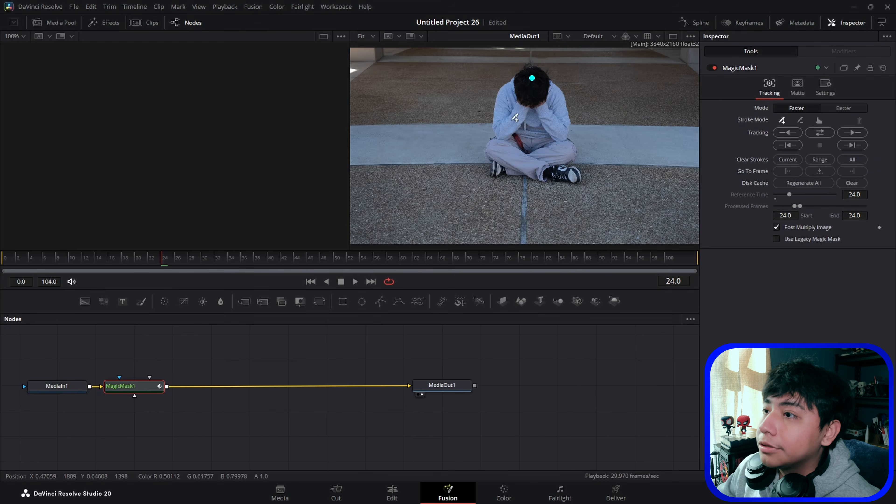
click(503, 151)
click(430, 364)
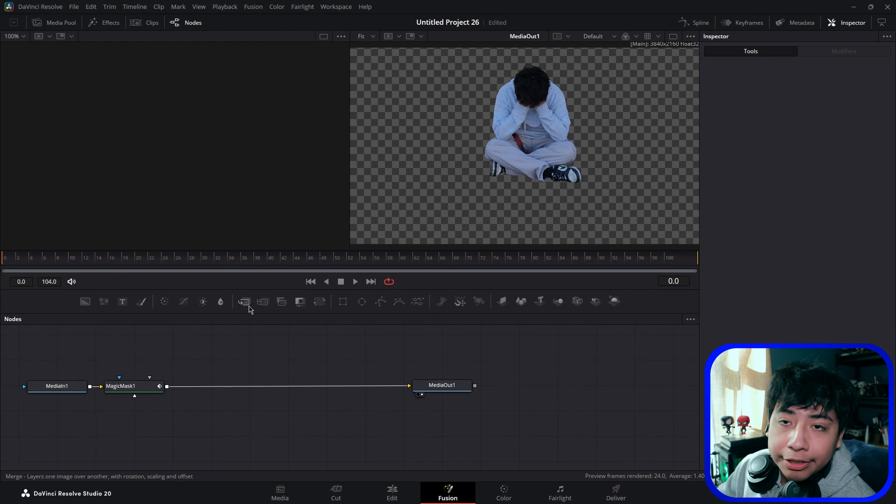
Step: Insert a Merge node after MagicMask1 and connect a new Background node into it
drag(241, 306, 246, 393)
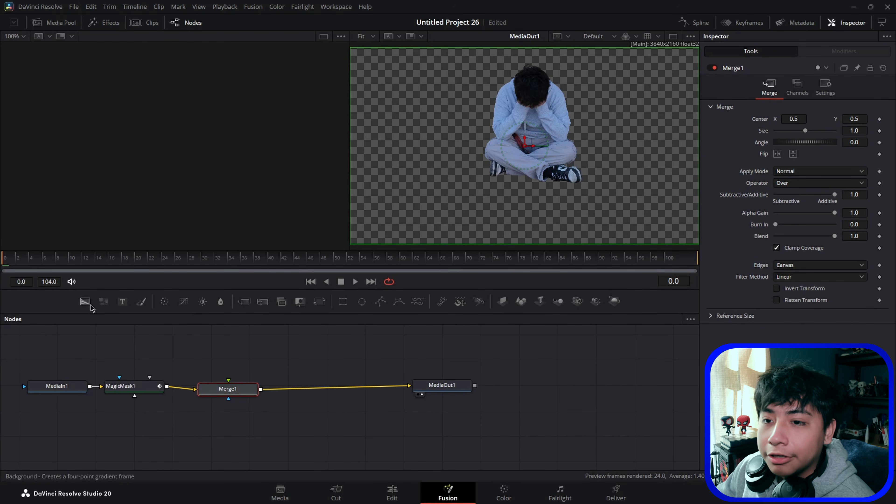
drag(84, 302, 230, 392)
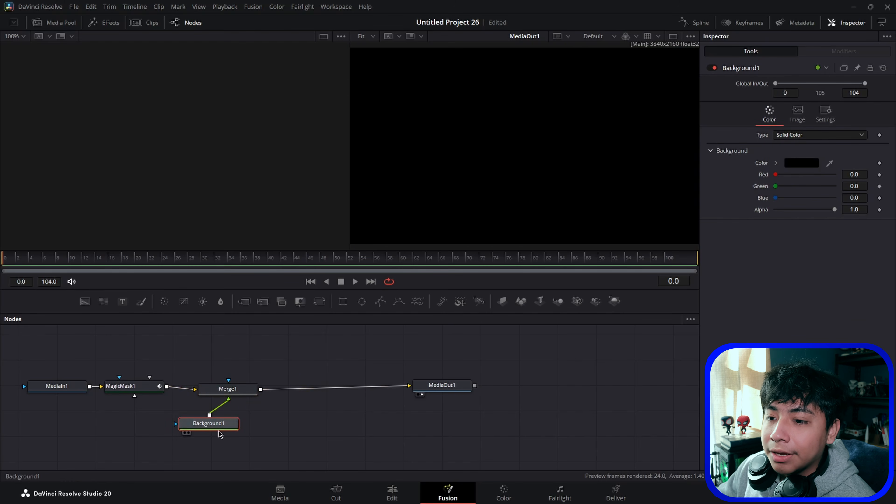
Step: Set the Background node's color to pure white
click(801, 162)
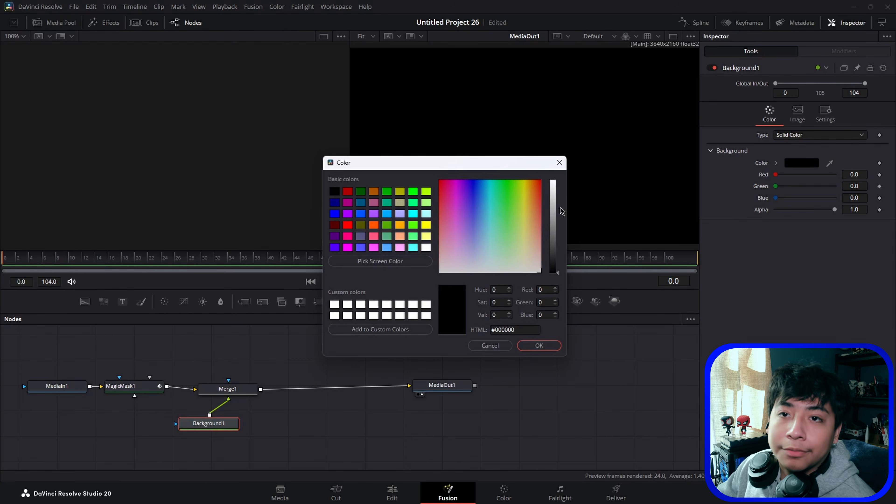
drag(552, 253, 552, 181)
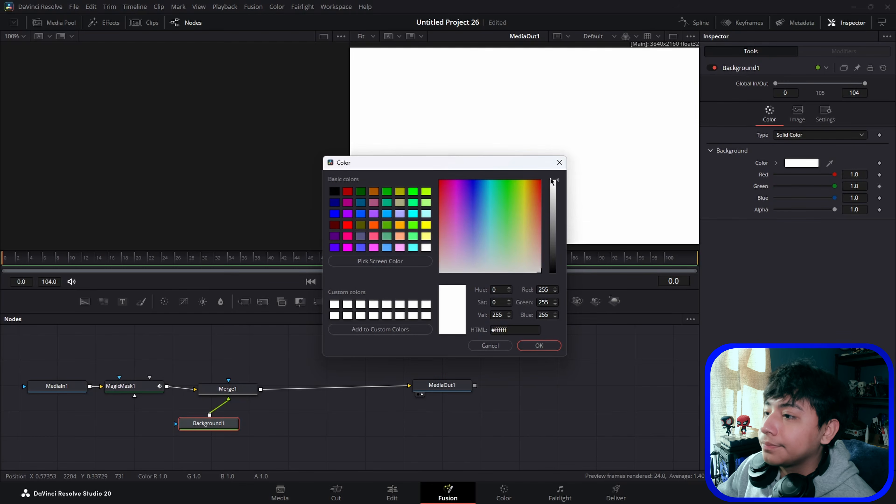
click(538, 345)
Step: Set Merge1's operator to In to make a white silhouette of the person
click(244, 391)
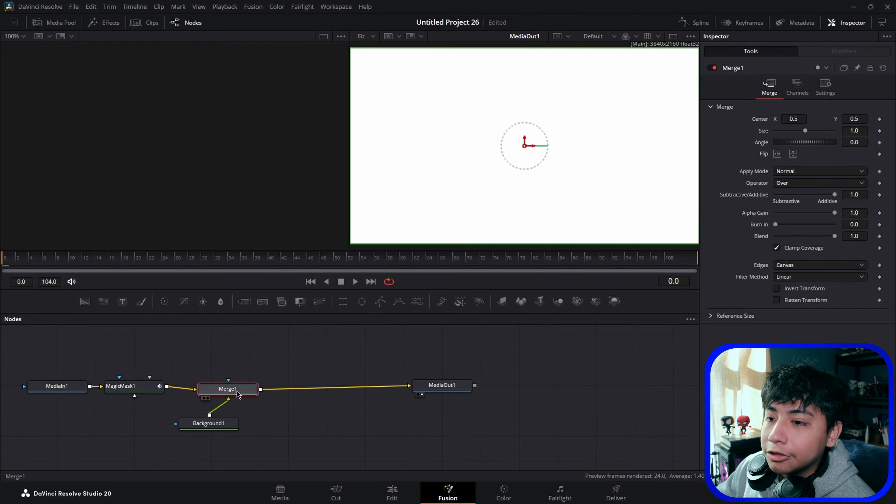
click(795, 183)
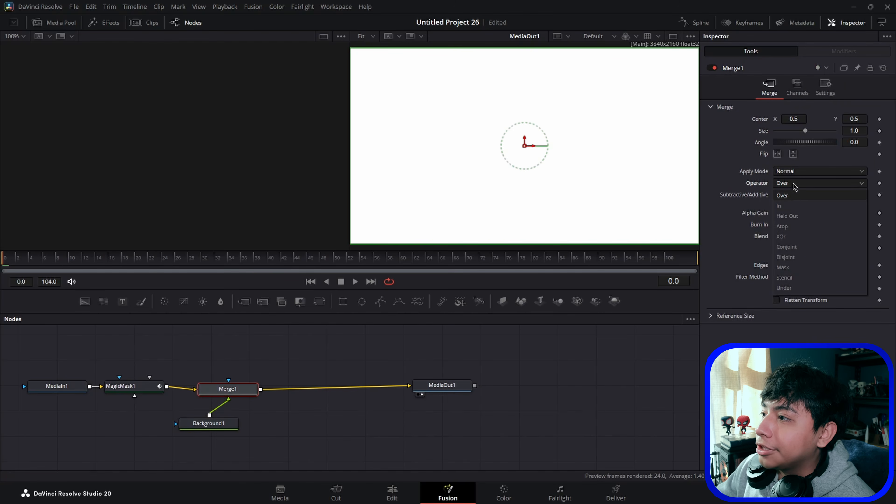
click(804, 195)
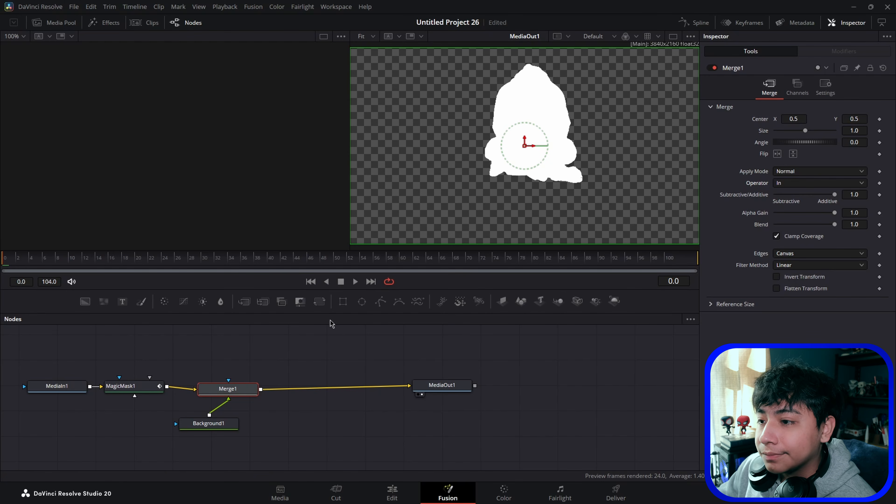
Step: Add an ImagePlane3D node fed by Merge1 and rearrange the node layout
drag(502, 301, 324, 365)
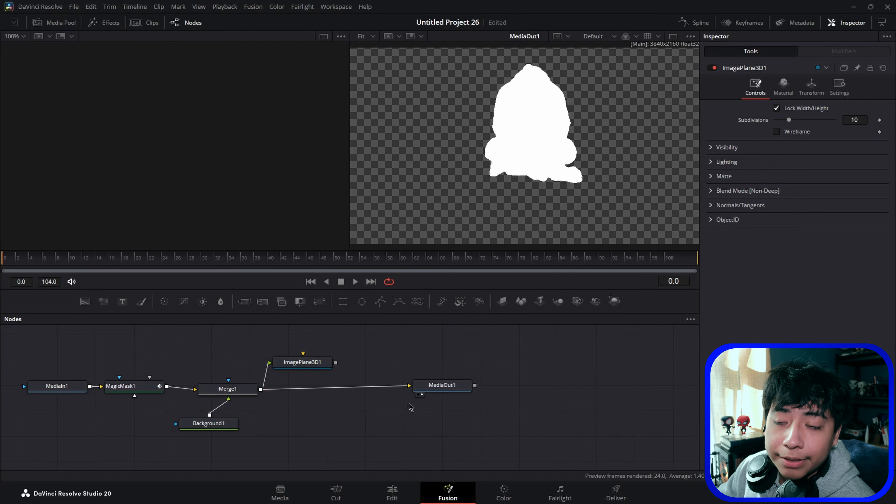
scroll(397, 411, up, 3)
drag(409, 441, 582, 441)
drag(316, 423, 223, 422)
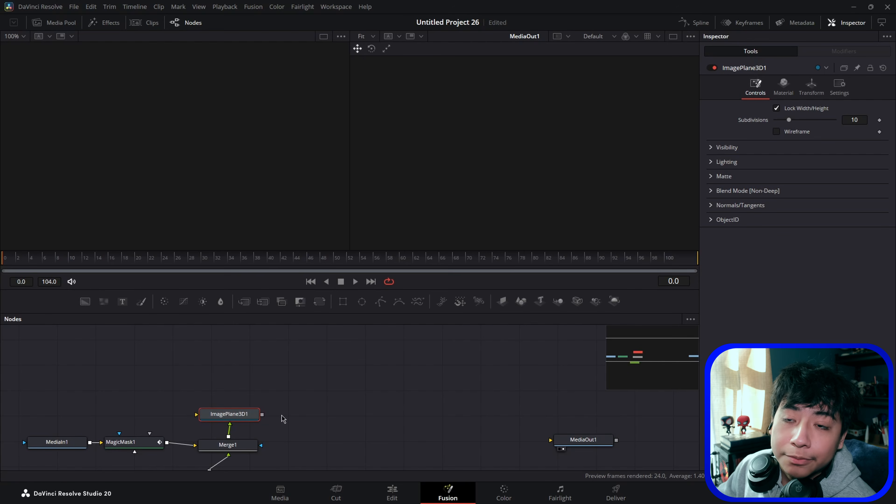
Step: Add Merge3D, Camera3D and Renderer3D nodes to the node graph
drag(578, 301, 413, 383)
drag(558, 300, 325, 379)
drag(613, 302, 499, 387)
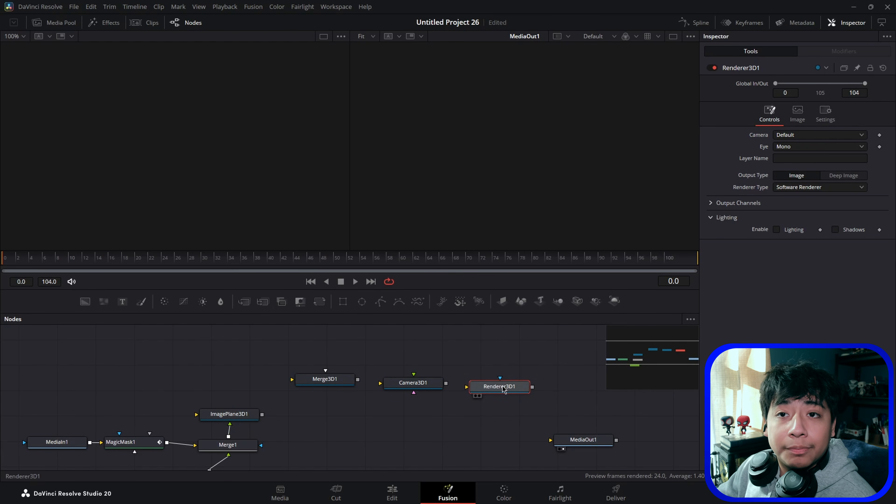
Step: Wire ImagePlane3D1 and Camera3D1 into Merge3D1, then route it through Renderer3D1 into MediaOut1
drag(262, 414, 337, 399)
mouse_move(416, 384)
mouse_down()
mouse_move(398, 362)
mouse_move(336, 347)
mouse_move(365, 349)
mouse_move(346, 393)
mouse_move(478, 380)
mouse_move(359, 397)
mouse_move(491, 385)
mouse_move(467, 396)
mouse_move(479, 392)
mouse_up()
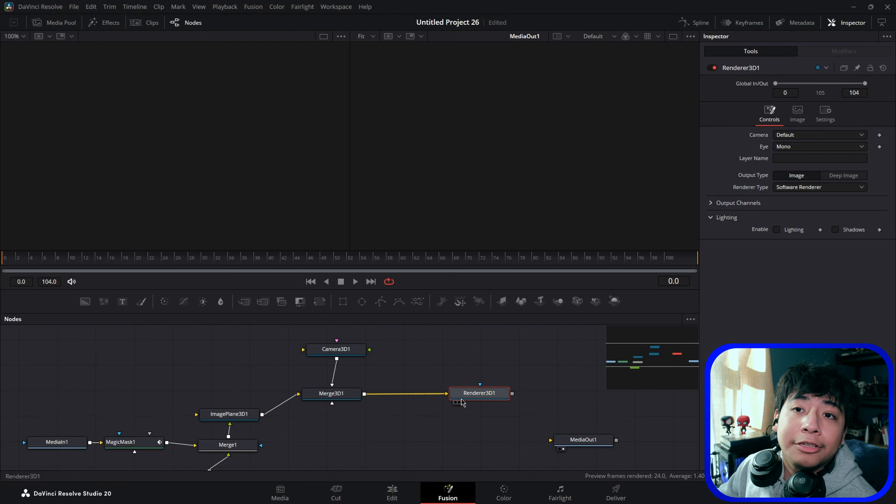
drag(512, 393, 550, 440)
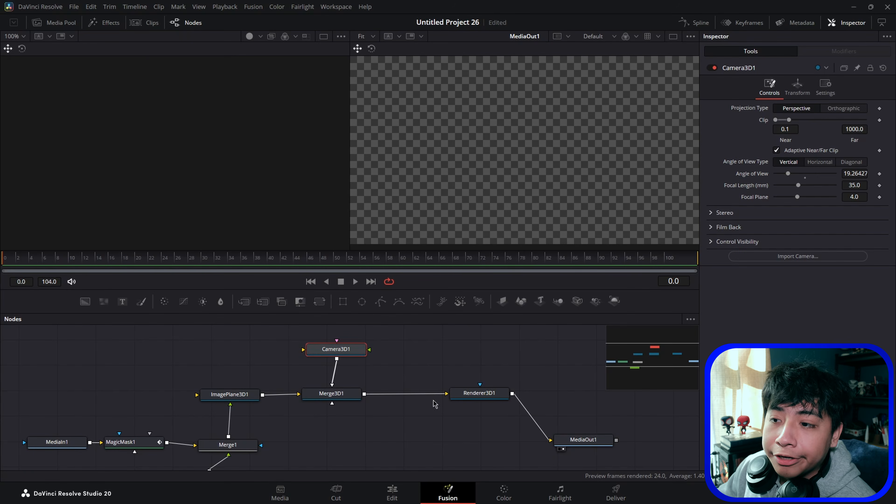
Step: Move Camera3D1 back from the image plane in the 3D viewer so the silhouette appears smaller
key(1)
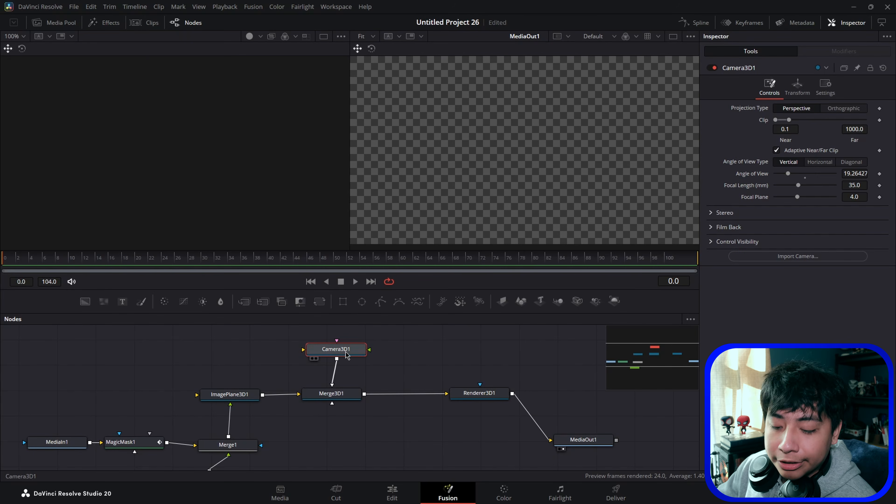
drag(188, 153, 525, 325)
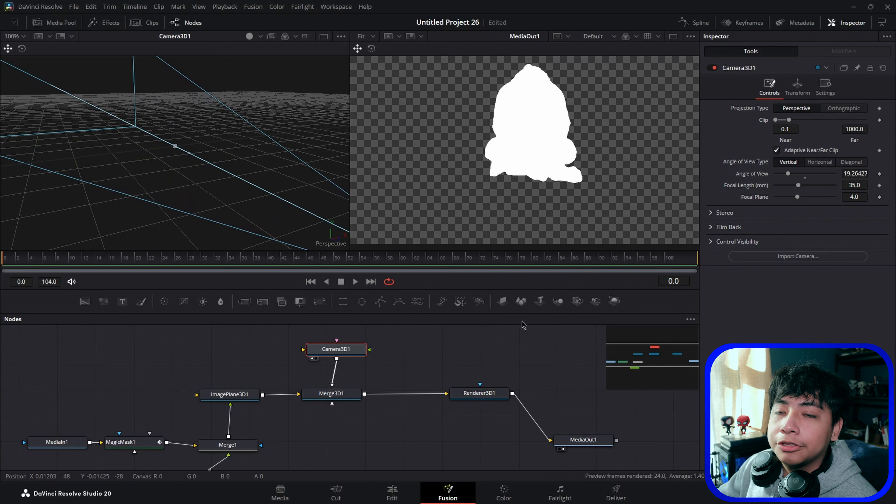
drag(228, 230, 428, 213)
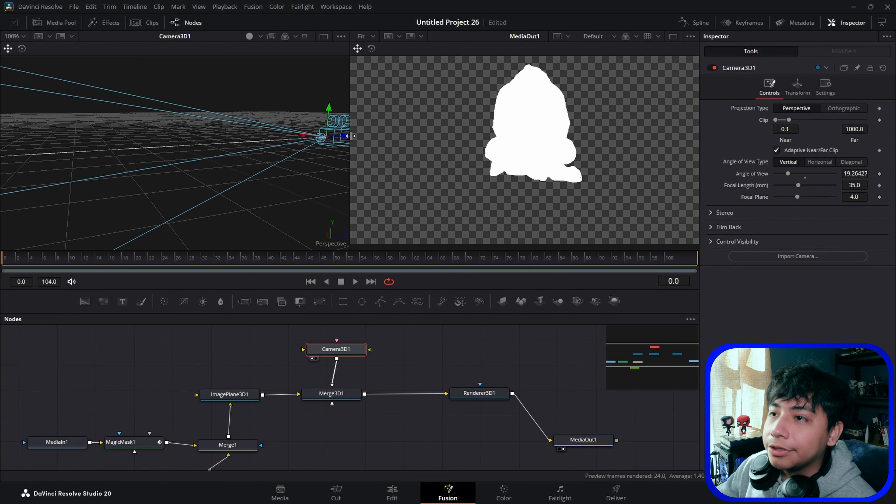
drag(349, 137, 356, 264)
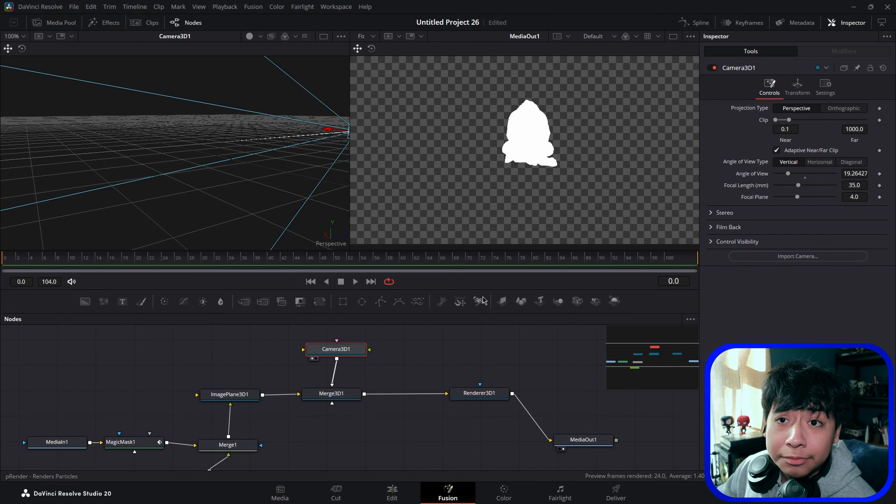
right_click(513, 282)
click(537, 286)
right_click(516, 283)
click(542, 298)
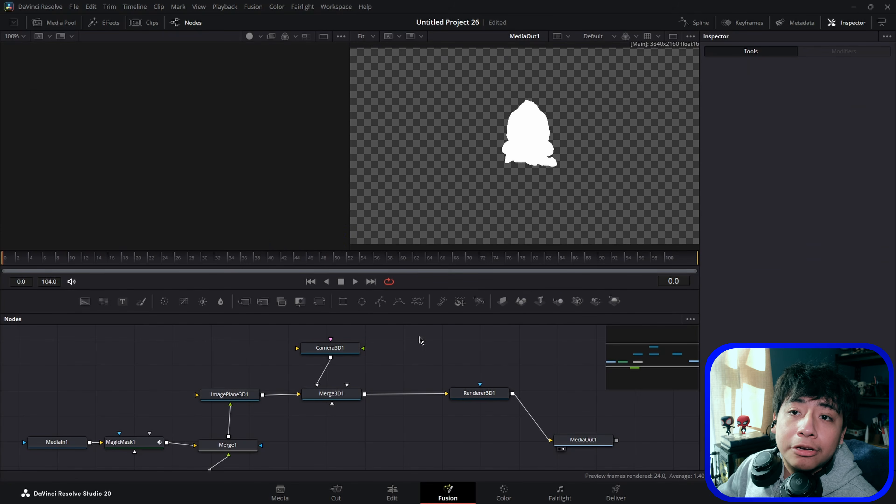
Step: Add a Shape3D node connected into Merge3D1 and show it in the 3D viewer
drag(521, 301, 332, 403)
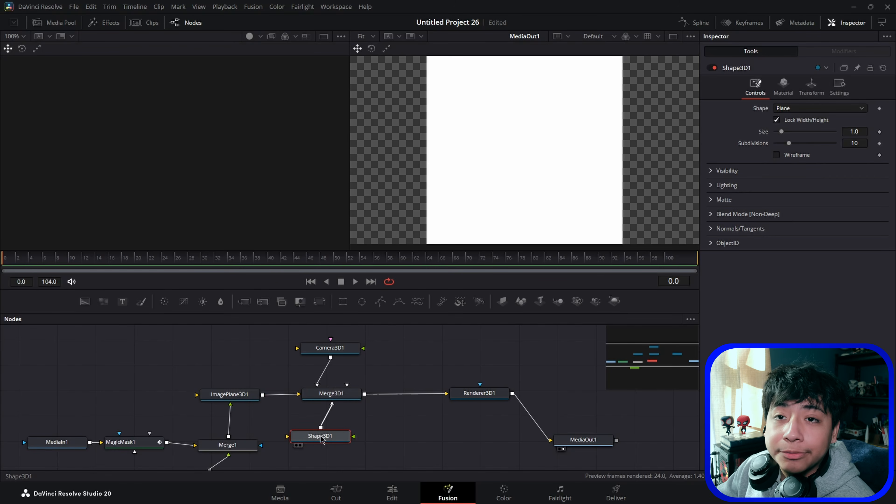
key(1)
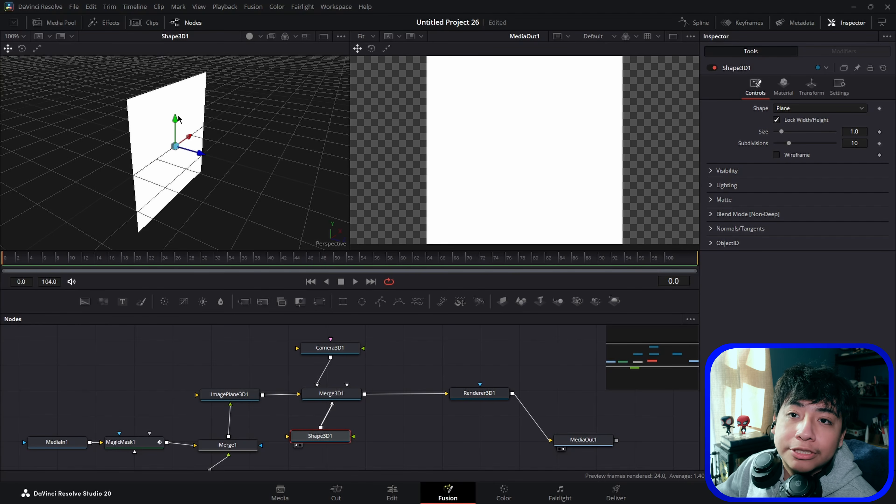
Step: Change Shape3D1's shape from Plane to Cube
drag(180, 179, 200, 159)
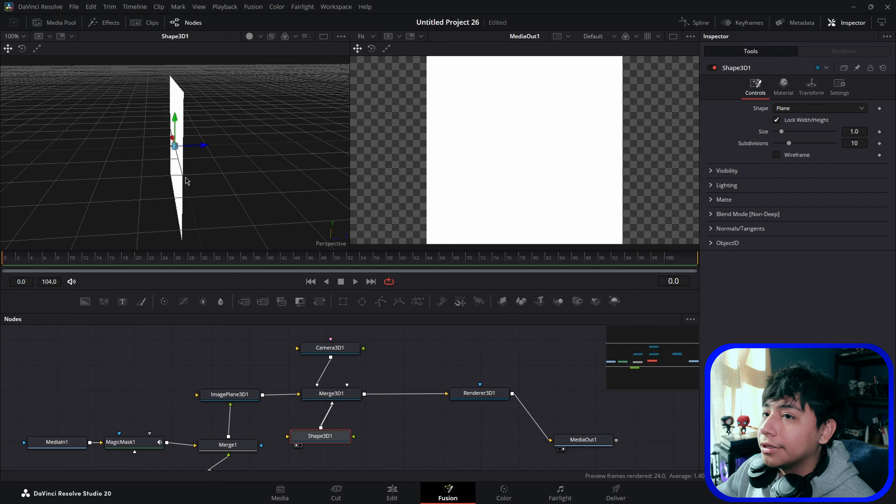
drag(230, 172, 172, 163)
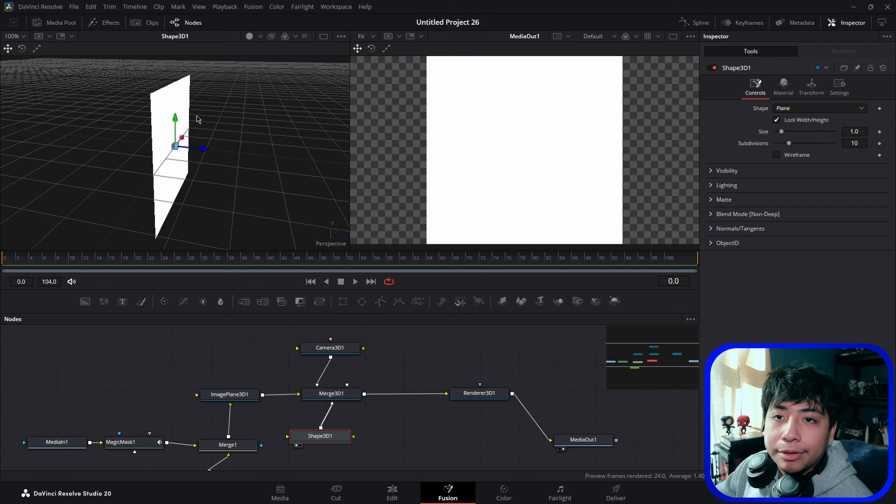
click(801, 109)
click(810, 135)
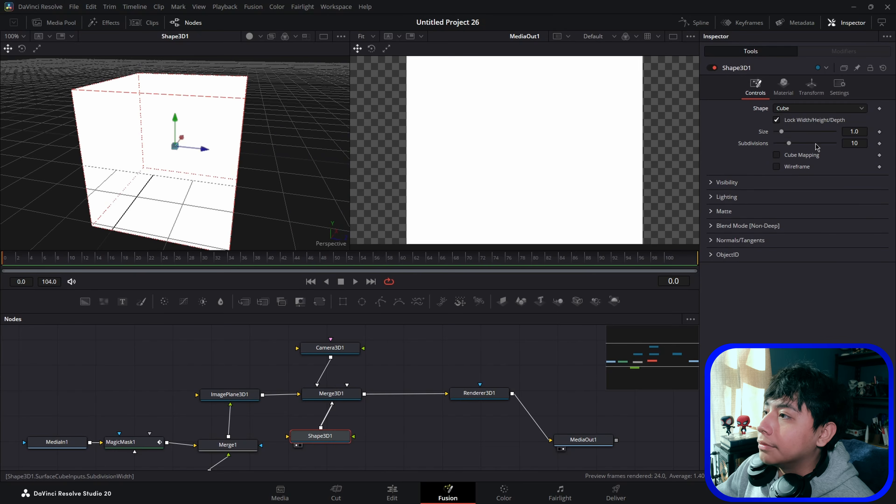
Step: Unlock the cube's width, height and depth so they can be set separately
mouse_move(243, 148)
mouse_down()
mouse_move(249, 188)
mouse_move(246, 155)
mouse_up()
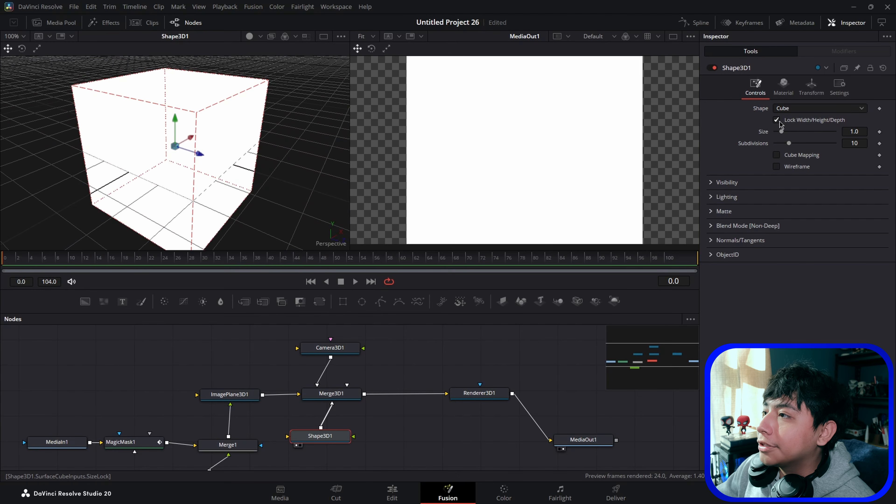
click(777, 121)
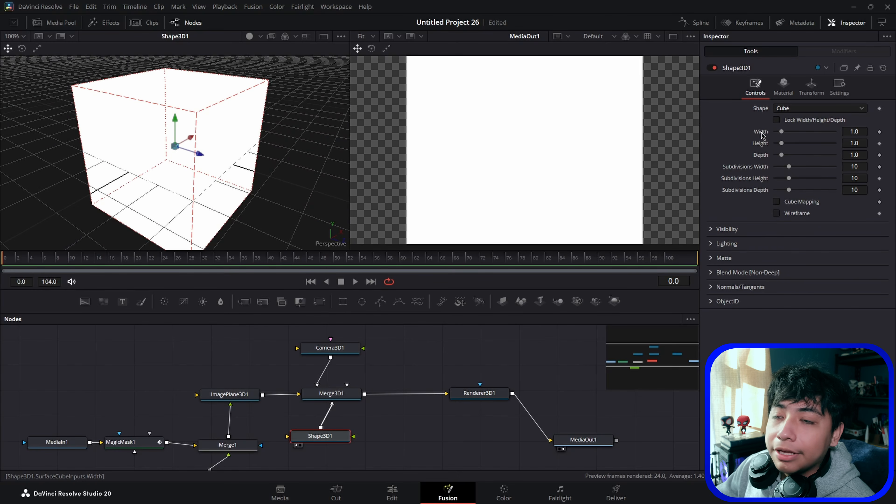
Step: Add an expression to the cube's width linking it to SurfaceCubeInputs.Depth
right_click(762, 134)
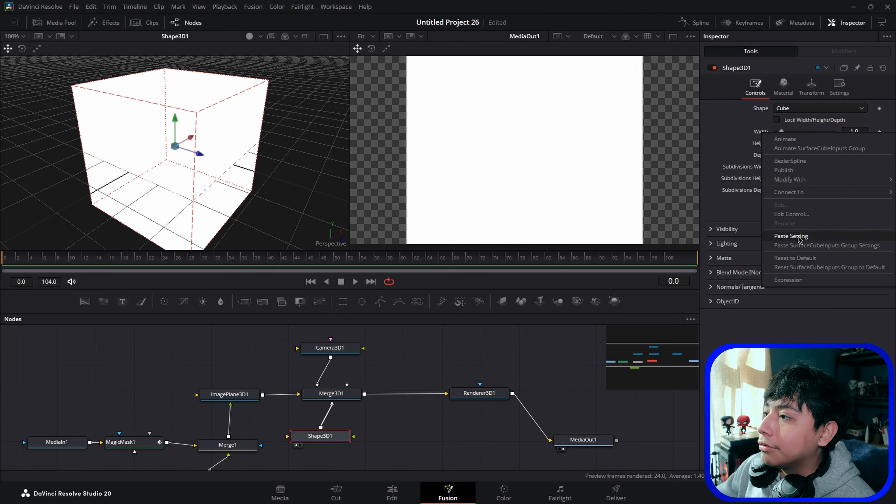
click(799, 279)
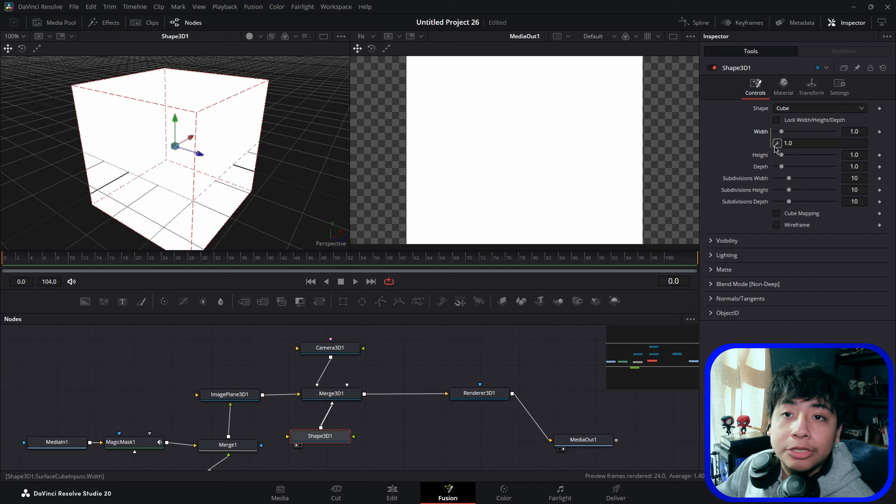
drag(769, 165, 770, 166)
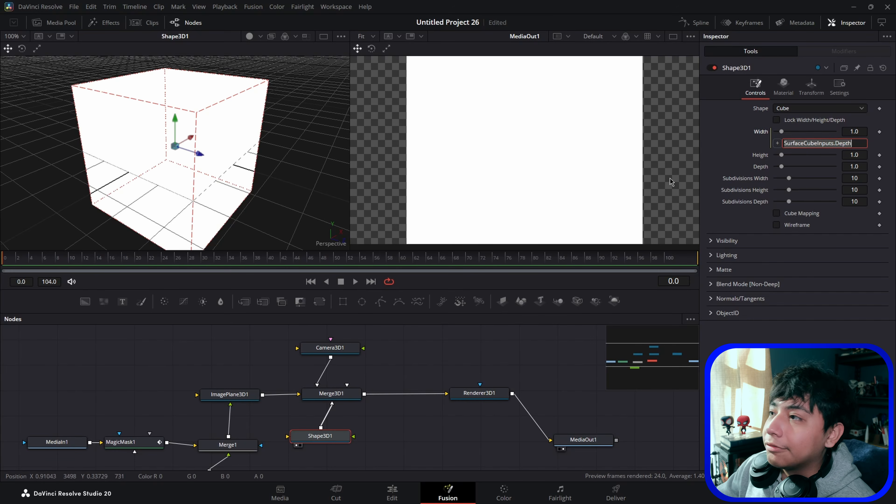
Step: Set the cube's depth to about 0.74
click(737, 155)
drag(861, 166, 884, 166)
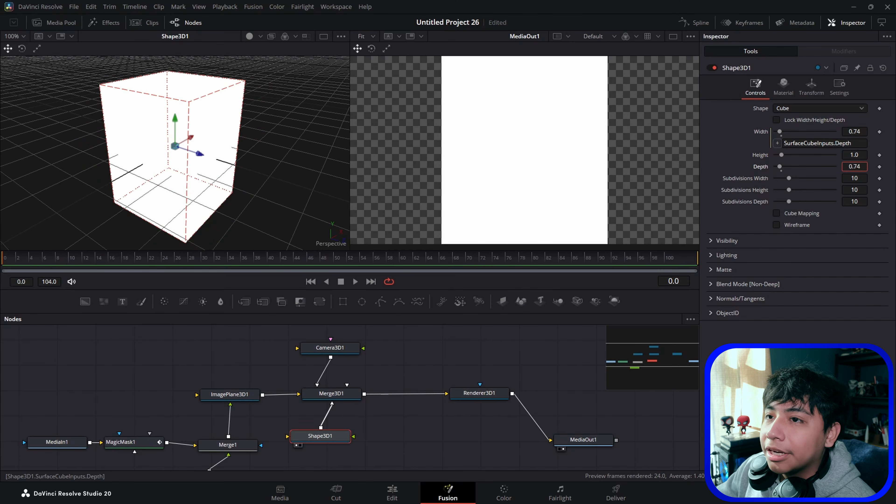
Step: Lower the cube's position in its Transform settings so it sits below the silhouette
click(810, 86)
drag(853, 130, 829, 130)
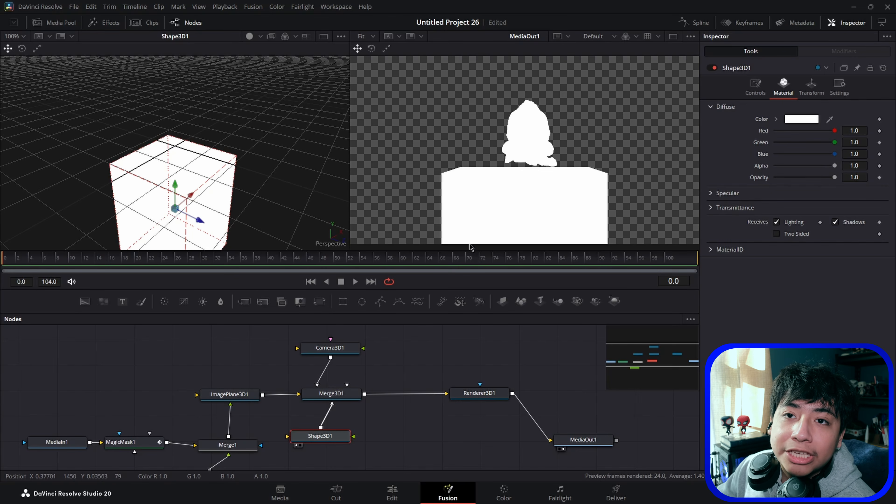
Step: Select the camera and set keyframes on its translation and rotation at frame 0
drag(337, 351, 381, 350)
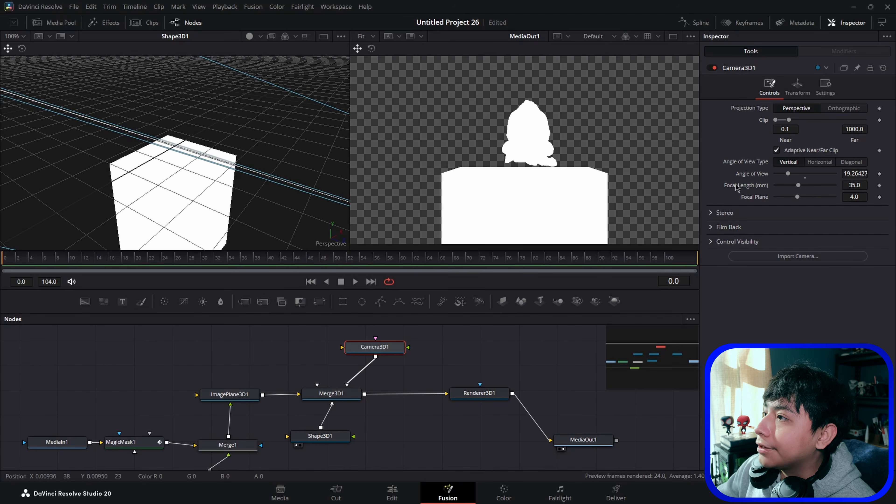
click(798, 88)
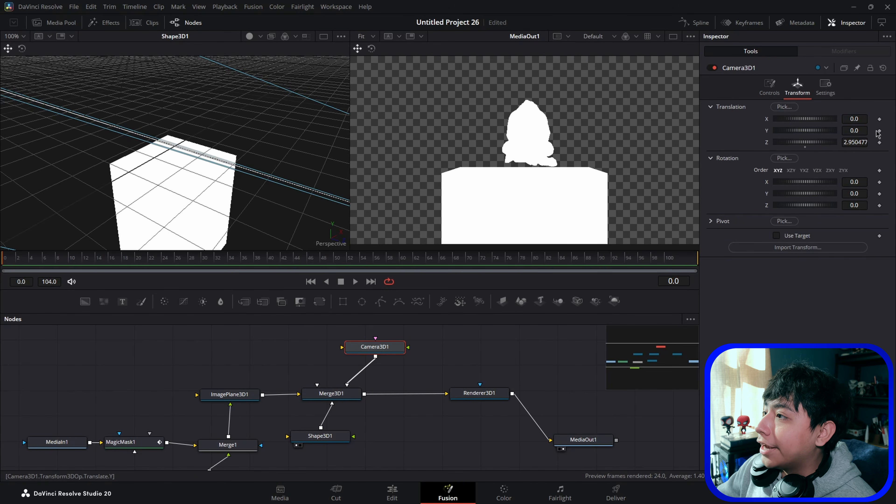
click(879, 119)
click(880, 170)
click(879, 182)
click(879, 193)
click(879, 205)
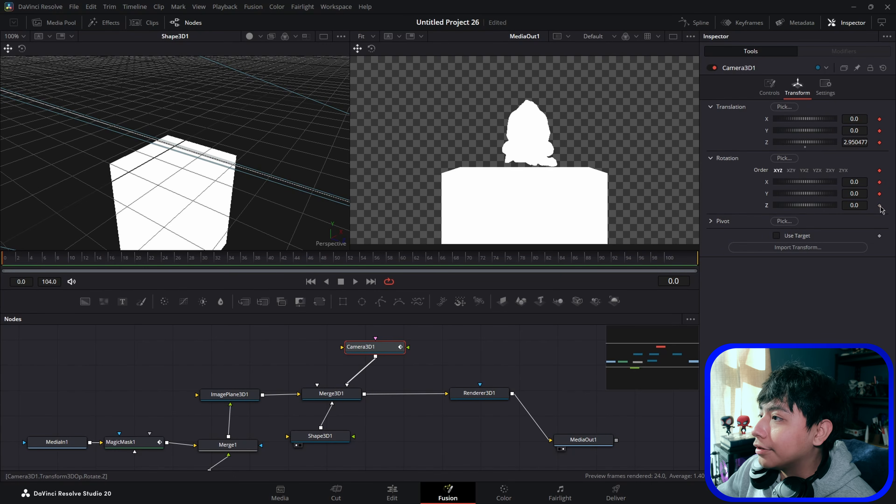
Step: At frame 104, enable the camera's Use Target and move it to about X -4.99 and Y 1.62
drag(459, 263, 713, 265)
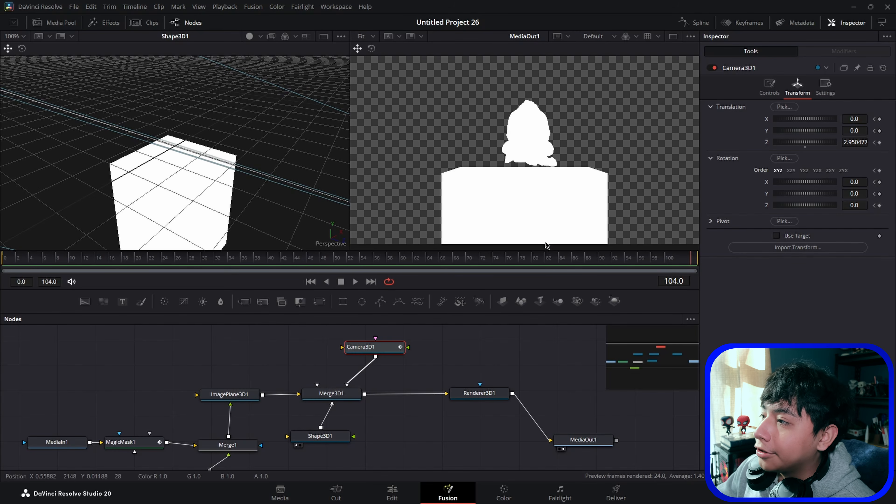
click(777, 235)
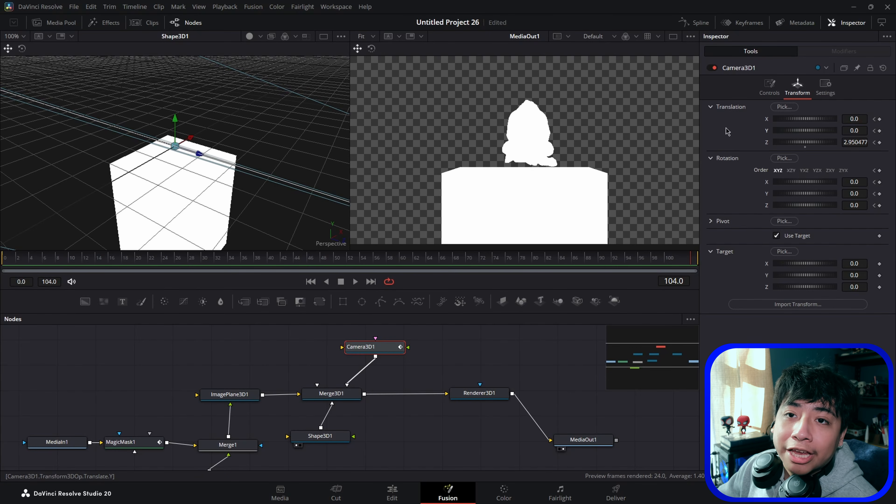
drag(827, 130, 867, 130)
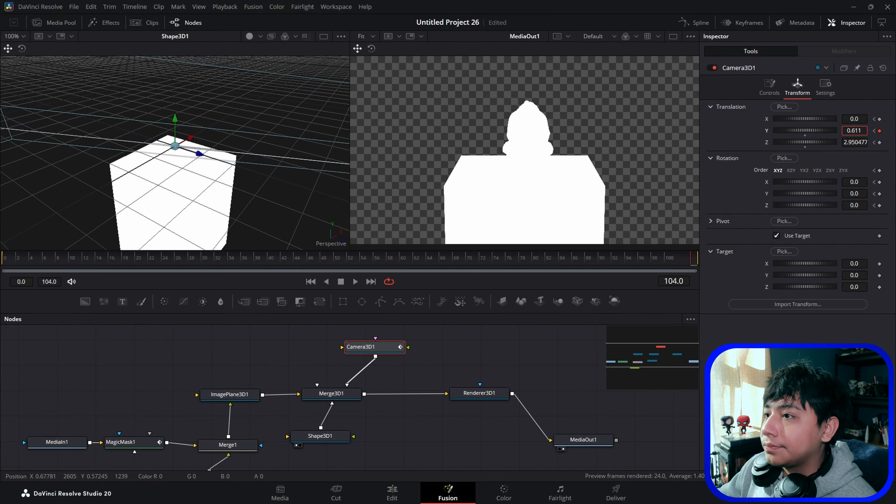
drag(858, 116, 809, 116)
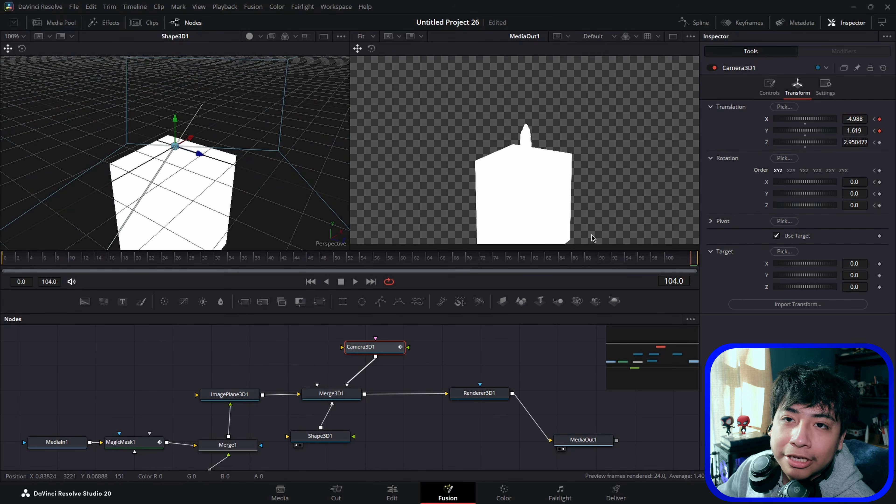
Step: Enable lighting and shadows in the Renderer3D1 settings
drag(530, 268, 246, 244)
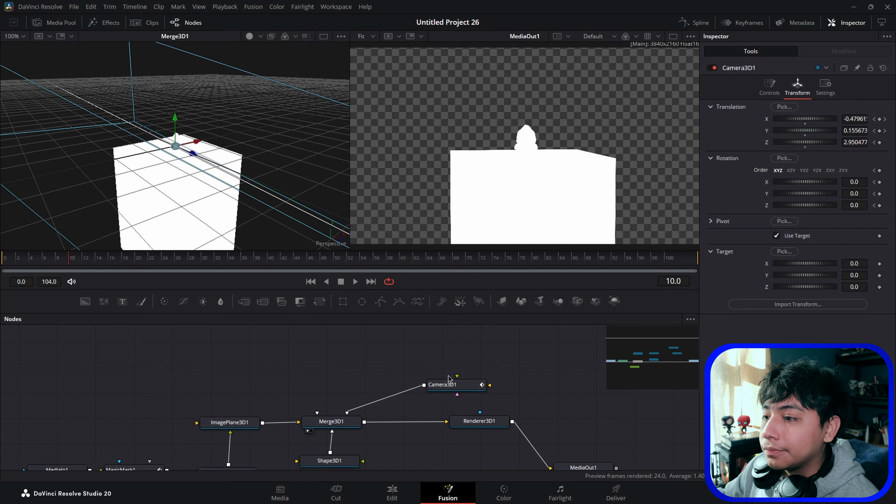
scroll(424, 371, down, 2)
click(490, 398)
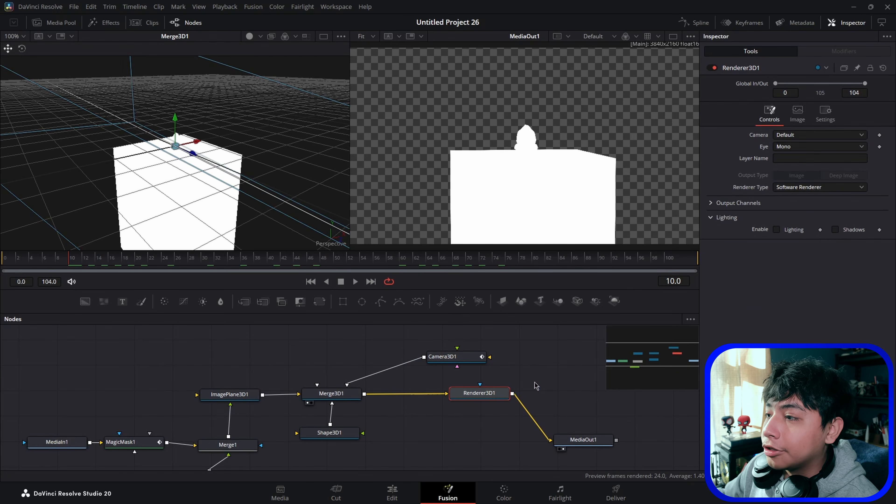
click(777, 230)
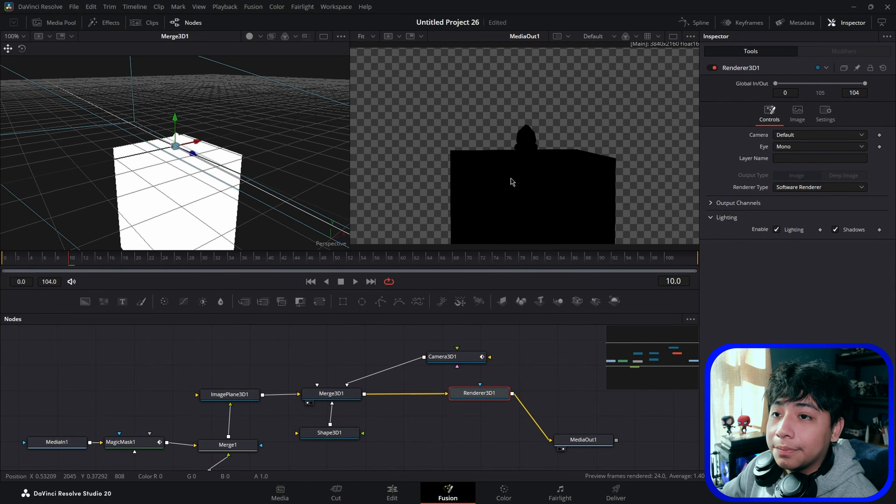
Step: Add Ambient Light, Directional Light and Spot Light nodes to the node graph
scroll(277, 363, up, 3)
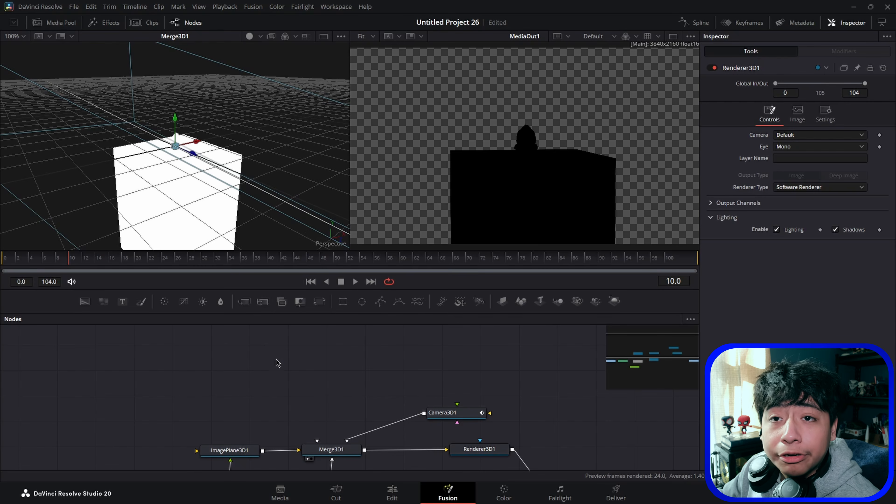
key(shift+space)
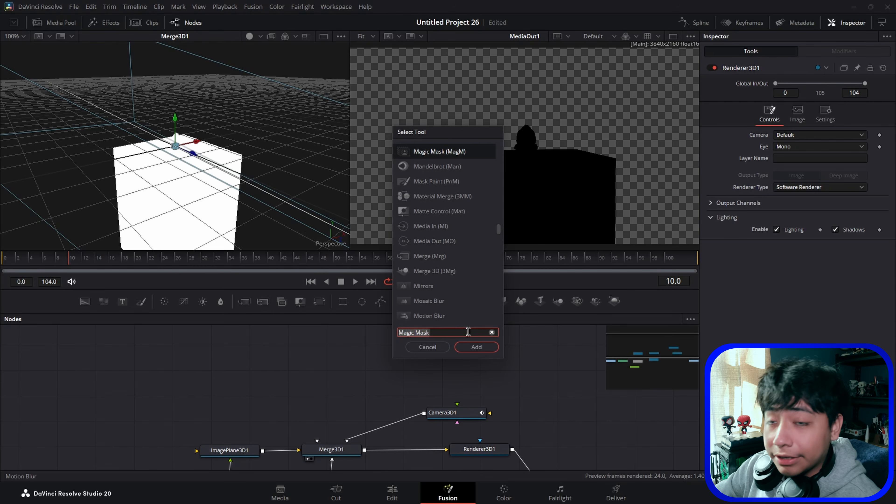
key(BackSpace)
text(Ambient Light)
key(Return)
key(shift+space)
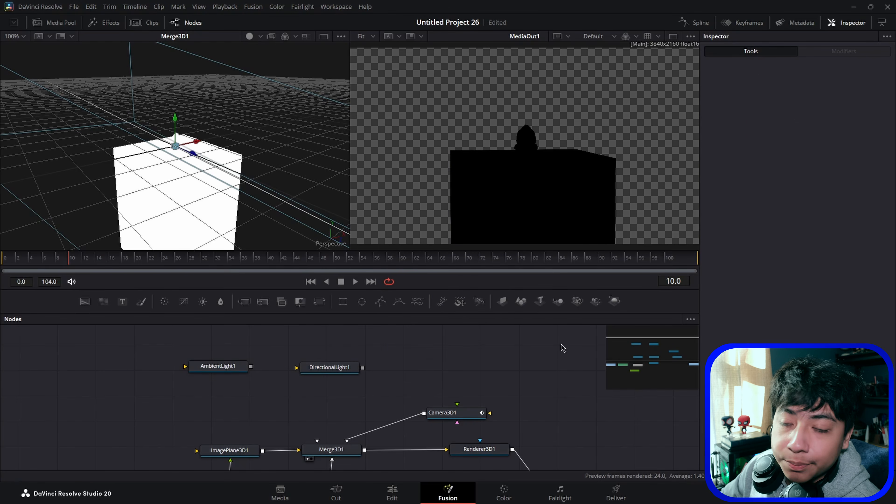
drag(596, 302, 429, 373)
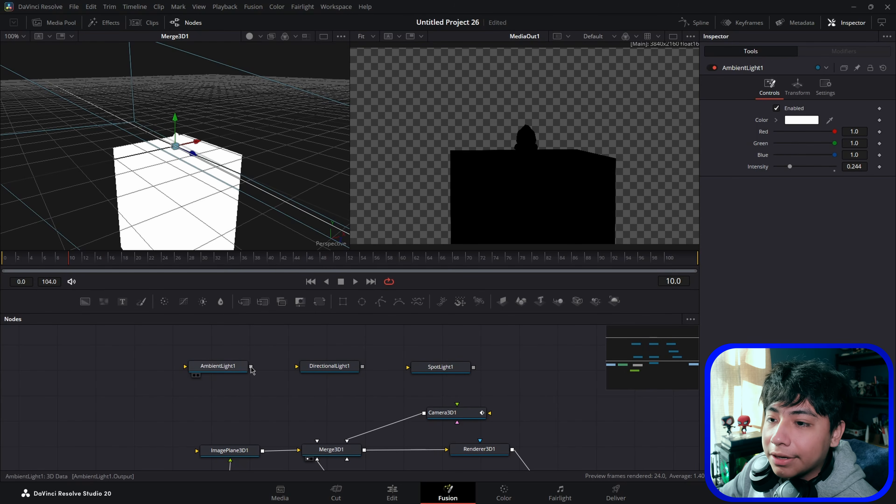
Step: Connect the ambient light to Merge3D1 and raise its intensity to about 0.813
drag(251, 367, 330, 451)
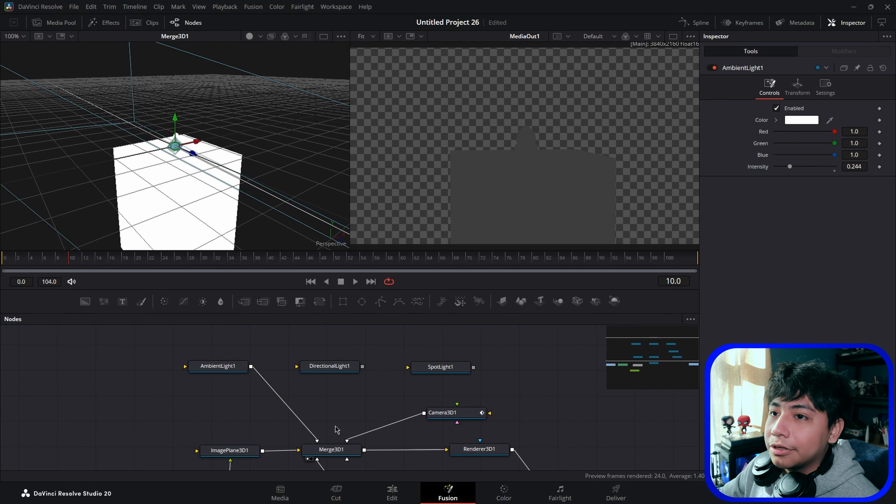
drag(789, 167, 812, 168)
key(1)
drag(178, 121, 247, 152)
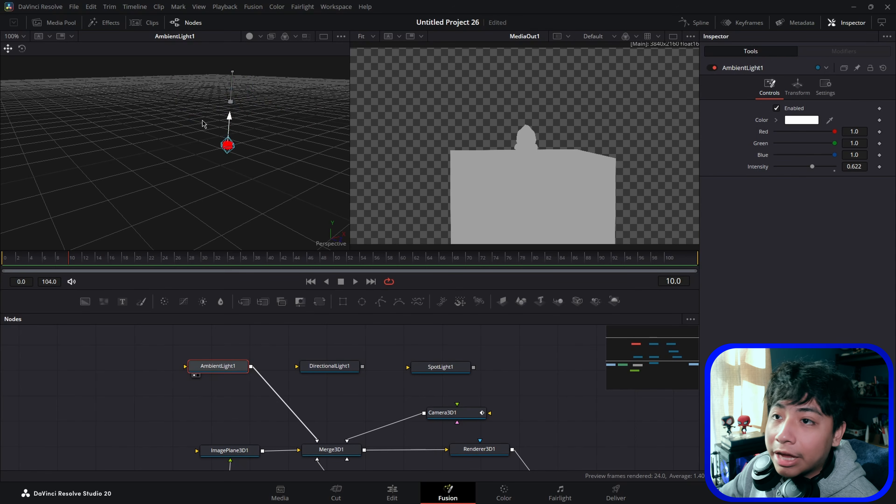
drag(855, 166, 889, 165)
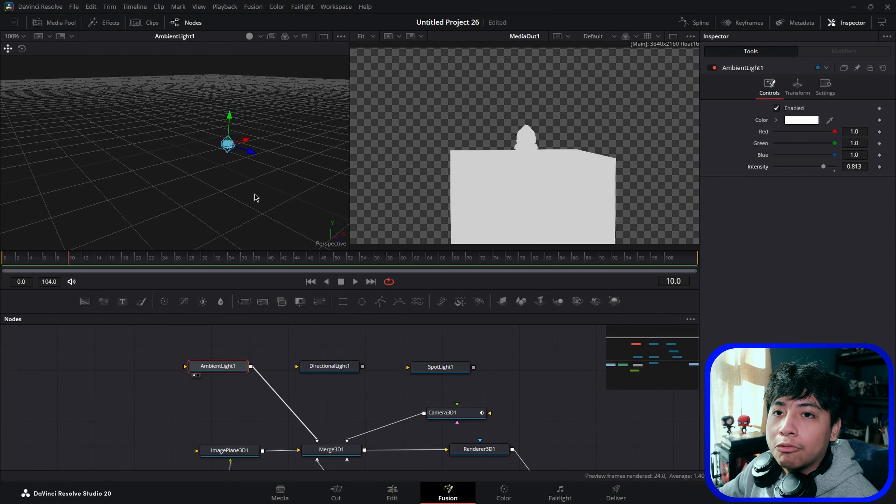
Step: Connect the directional light to Merge3D1, set its Y rotation to about 31.9 and reposition it in the viewport
key(1)
drag(326, 366, 317, 440)
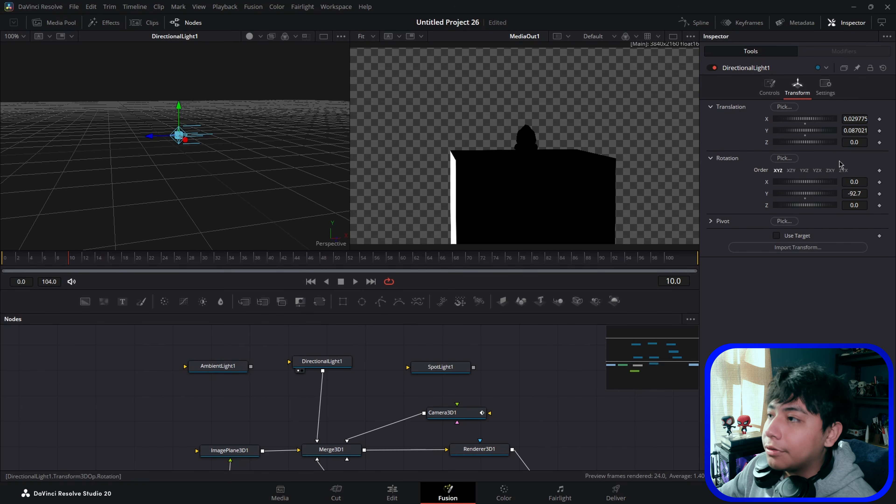
drag(852, 190, 871, 194)
drag(181, 107, 210, 107)
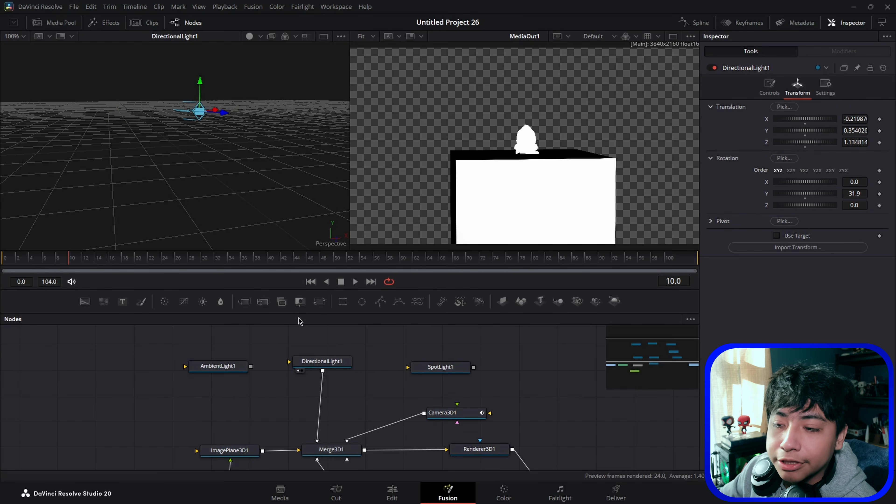
Step: Connect the spot light to Merge3D1 and show the merged scene in the 3D viewer
drag(439, 366, 432, 355)
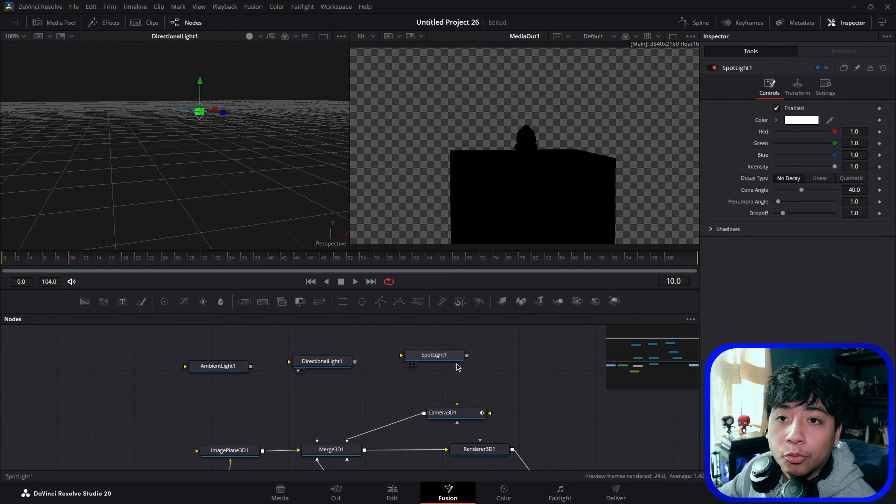
drag(467, 354, 317, 441)
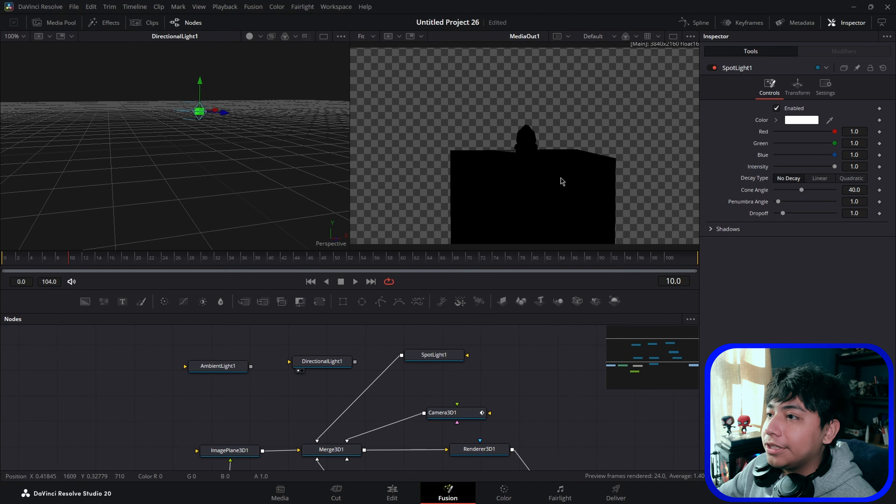
scroll(353, 405, down, 2)
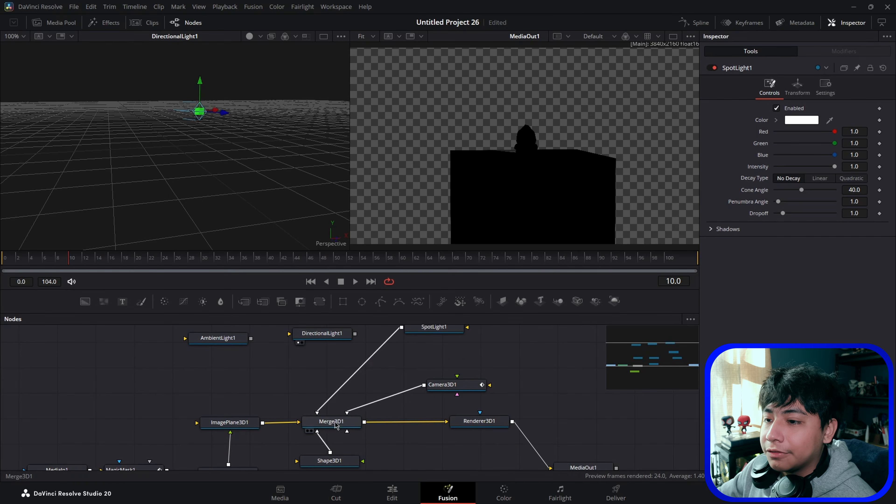
click(330, 426)
key(1)
drag(144, 198, 301, 211)
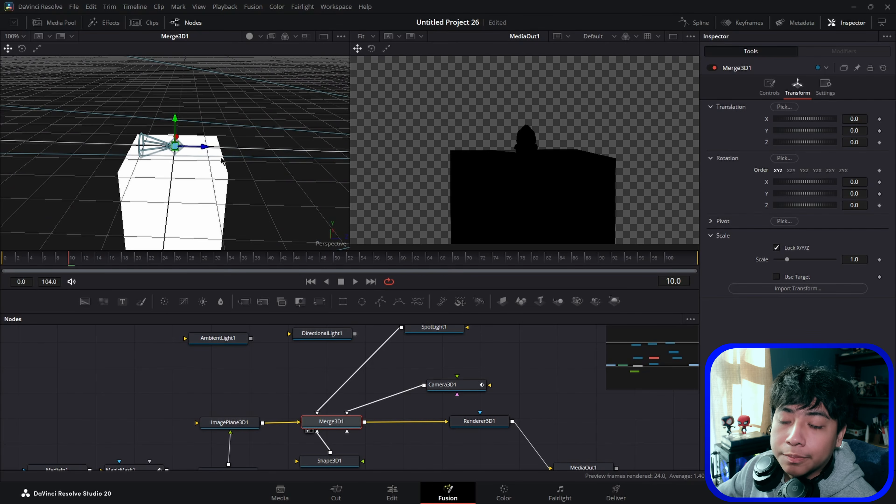
Step: Enable the spot light's Use Target and set its Y translation to about 1.51
scroll(423, 370, up, 2)
click(437, 356)
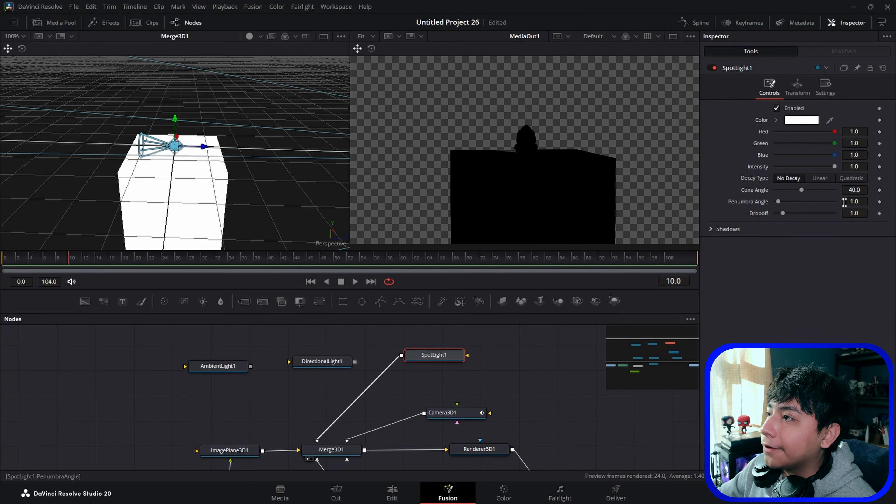
click(797, 86)
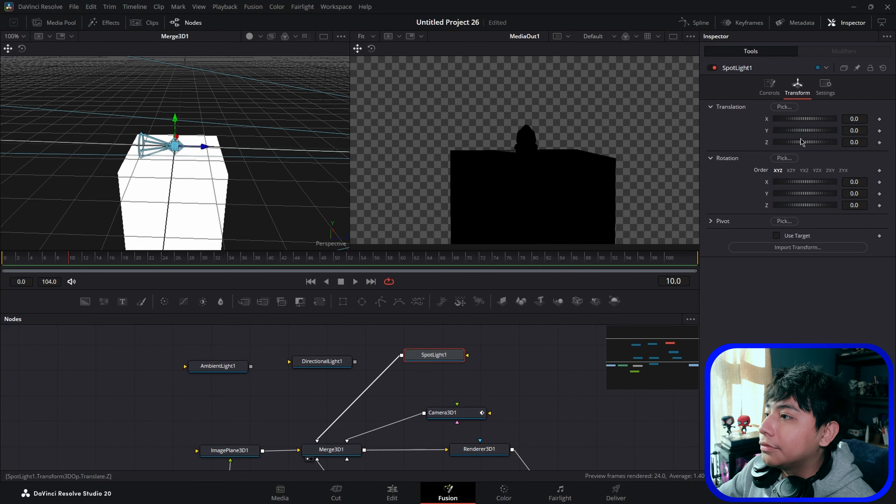
click(777, 236)
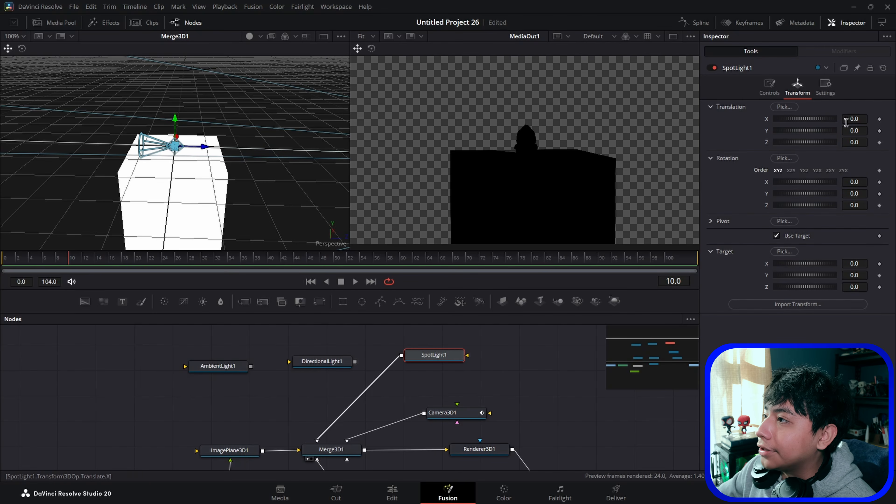
drag(854, 130, 874, 130)
Step: Move the spot light in the viewport to about X 0.425 and Z 1.87
drag(270, 129, 226, 154)
scroll(194, 127, up, 1)
scroll(193, 86, up, 1)
drag(140, 91, 391, 184)
scroll(228, 177, down, 1)
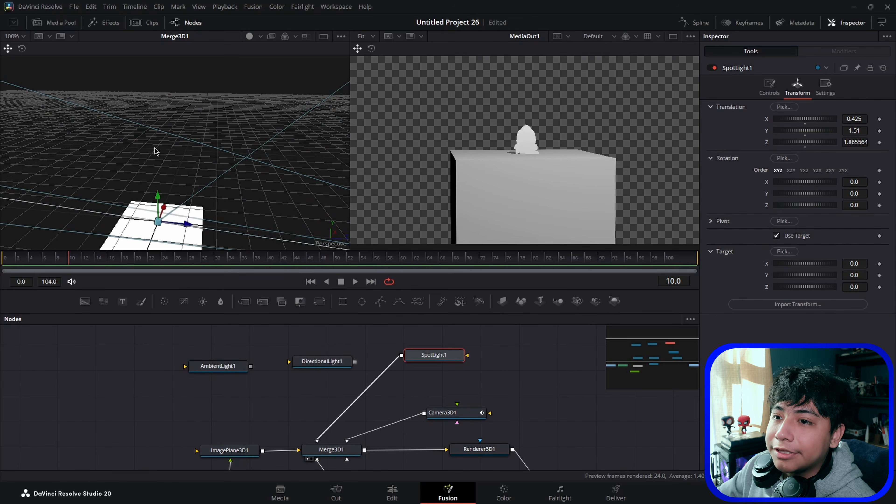
drag(268, 213, 148, 195)
Step: Rearrange the light nodes in the node graph
drag(499, 259, 393, 257)
drag(462, 261, 196, 257)
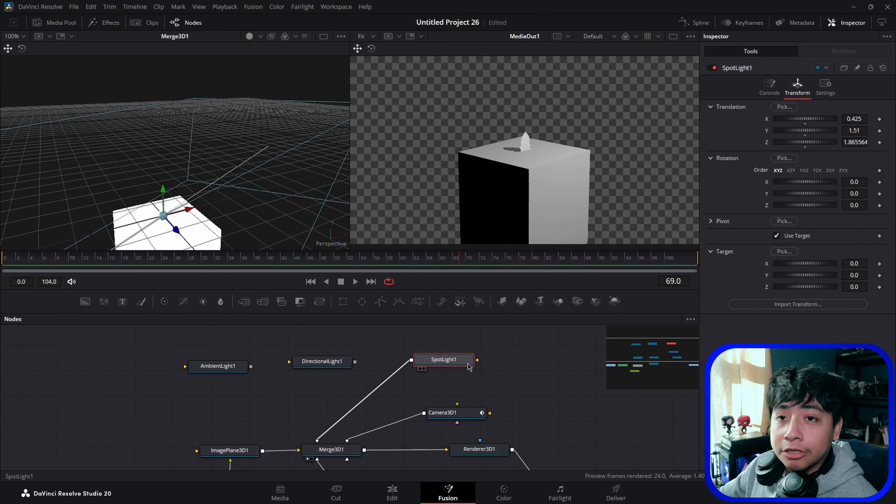
drag(245, 369, 234, 357)
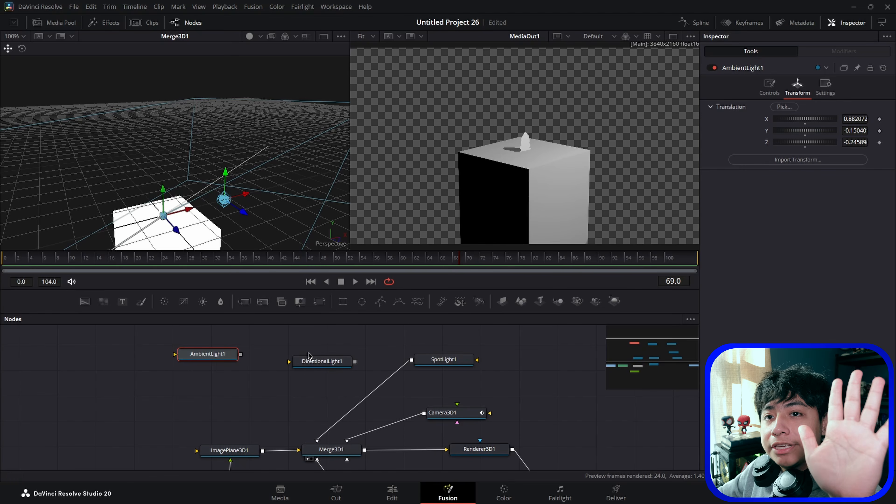
click(447, 366)
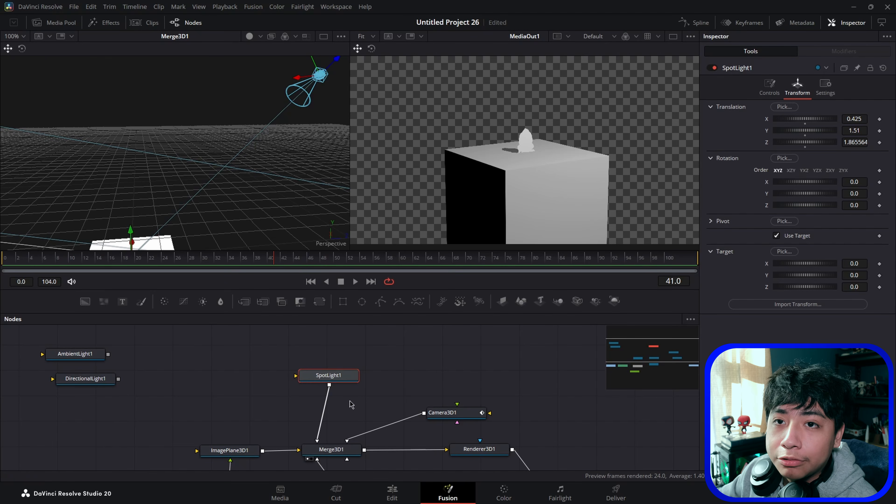
drag(329, 376, 399, 368)
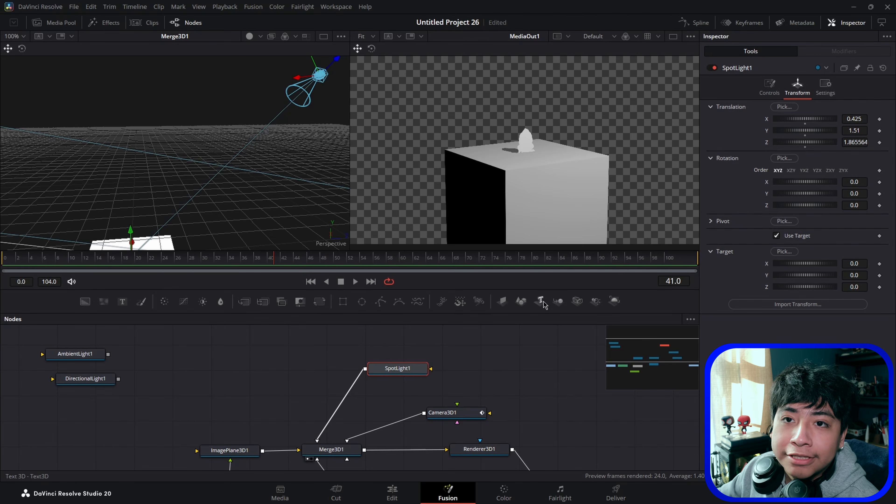
Step: Add a Text3D node connected to Merge3D1 and enter the text Afraid
drag(540, 301, 329, 455)
click(730, 140)
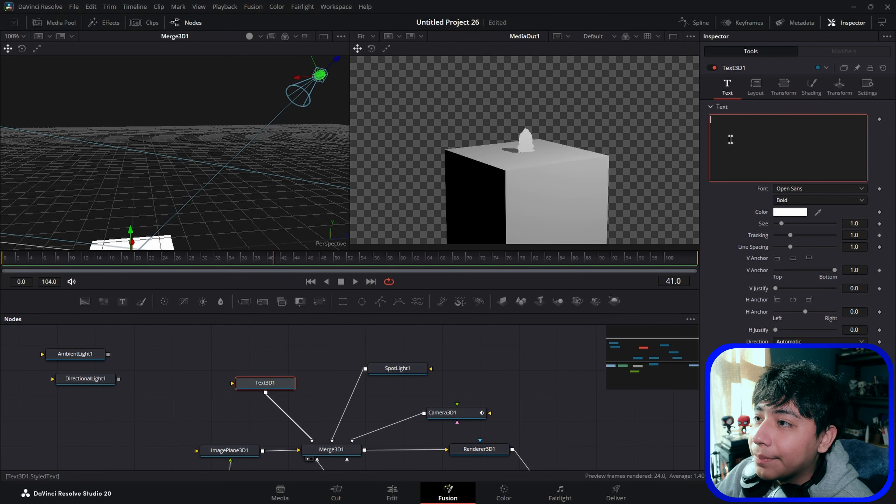
text(Afraid)
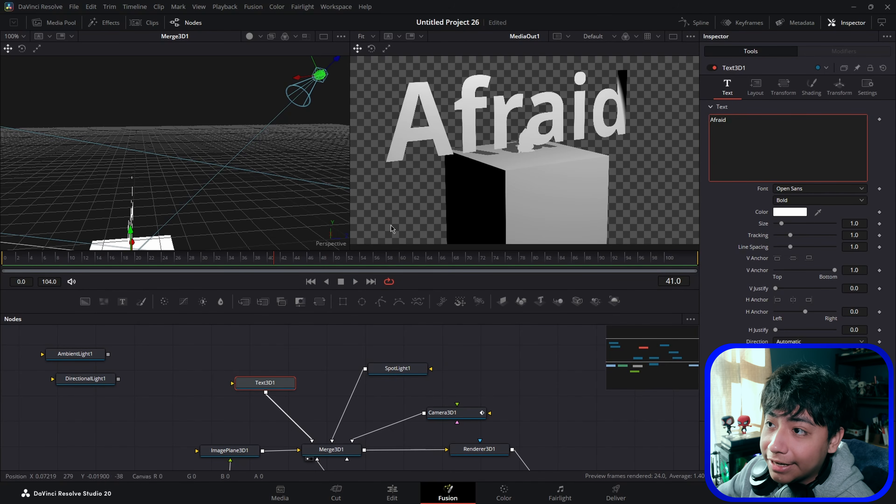
Step: Give the Afraid text a small extrusion depth
drag(202, 224, 321, 217)
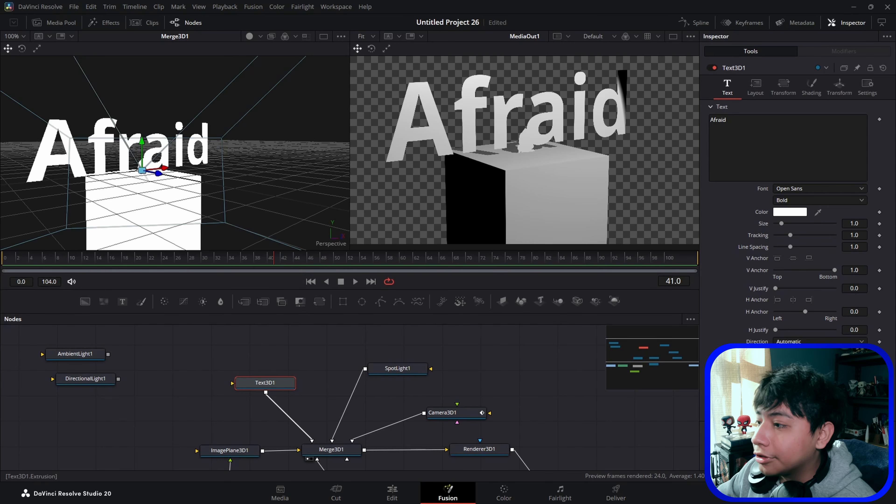
scroll(794, 229, down, 1)
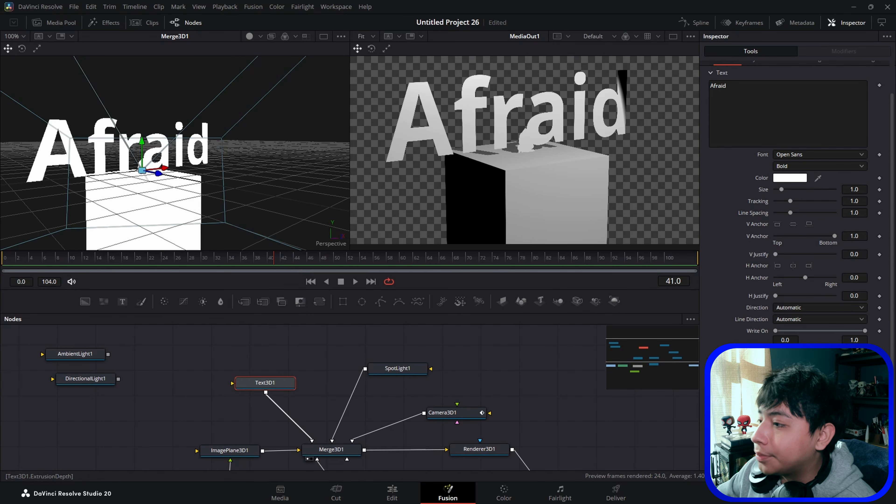
drag(775, 366, 781, 367)
drag(198, 185, 256, 190)
scroll(748, 245, up, 1)
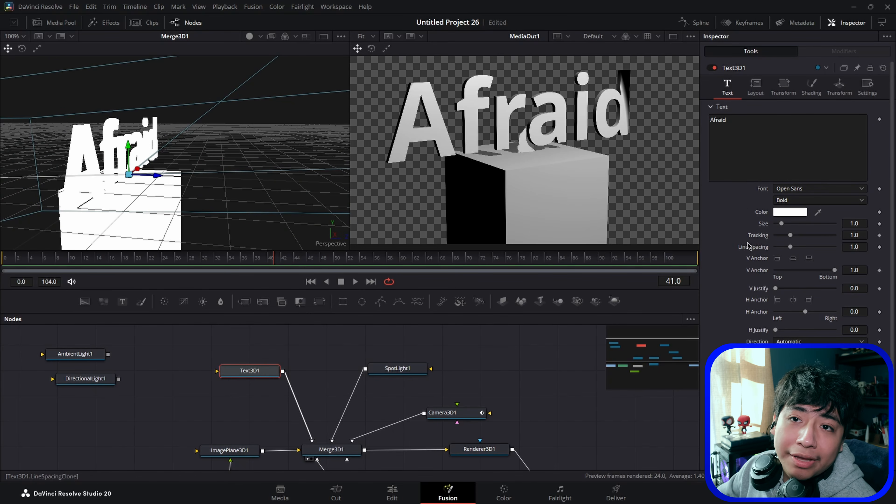
Step: Enable Use Target for the Afraid text and place it on the cube at about X 0.34, Y 1.10, Z 1.43, Y rotation -187, scale 0.17
click(839, 87)
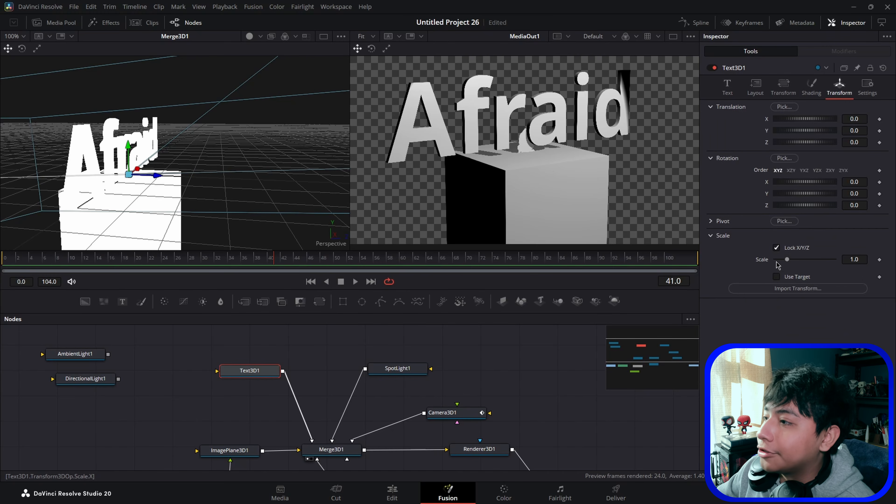
click(776, 277)
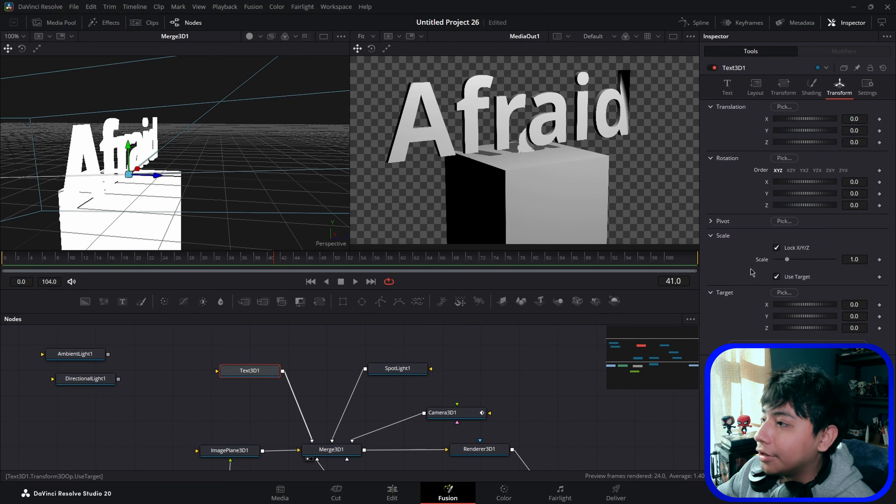
drag(856, 130, 889, 130)
mouse_move(853, 193)
mouse_down()
mouse_move(862, 194)
mouse_move(850, 194)
mouse_up()
drag(226, 150, 311, 140)
drag(143, 112, 429, 159)
mouse_move(215, 161)
mouse_down()
mouse_move(234, 176)
mouse_move(264, 174)
mouse_move(221, 174)
mouse_up()
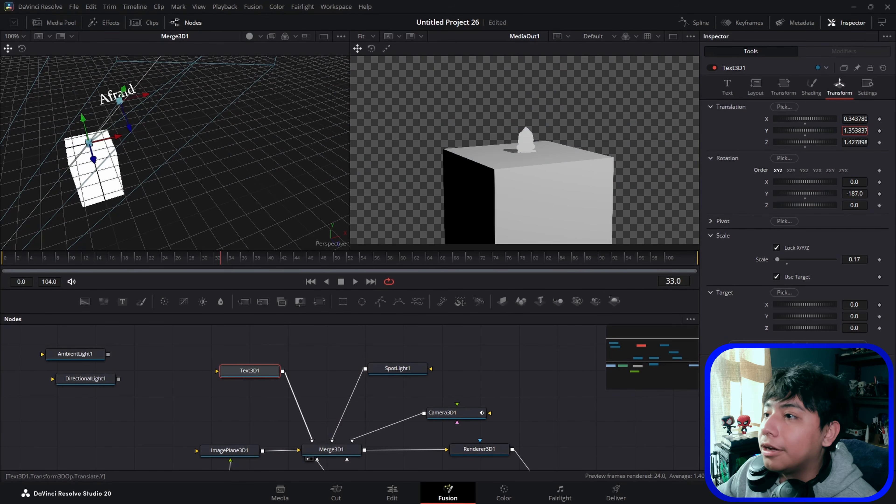
drag(854, 130, 862, 130)
drag(743, 134, 684, 169)
drag(804, 131, 814, 156)
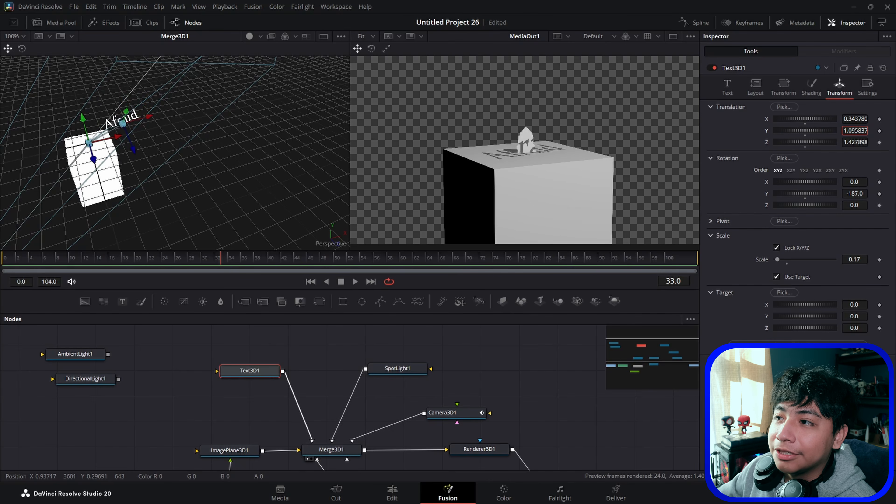
Step: Scrub through the timeline to preview the camera move across the text and cube
drag(682, 200, 638, 192)
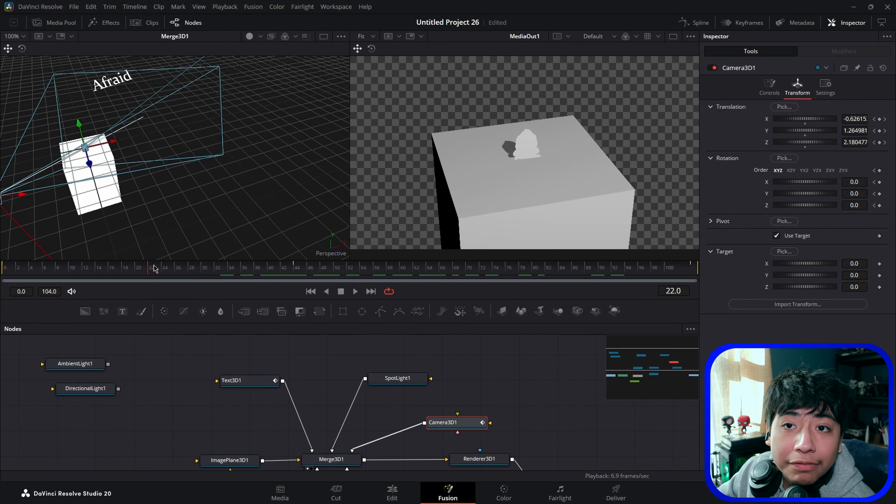
drag(27, 272, 646, 253)
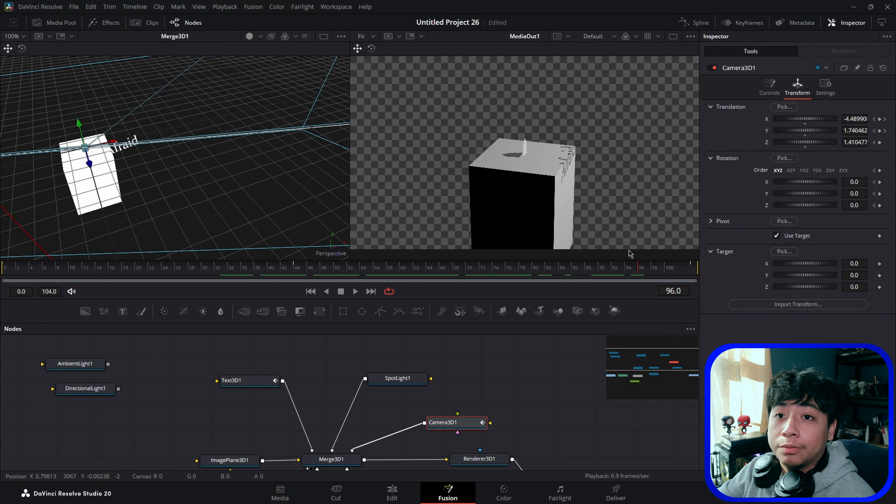
scroll(446, 356, down, 3)
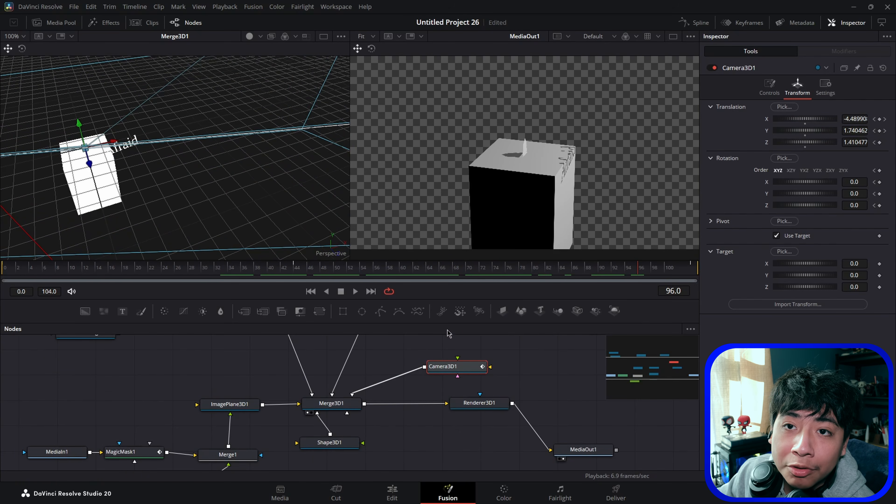